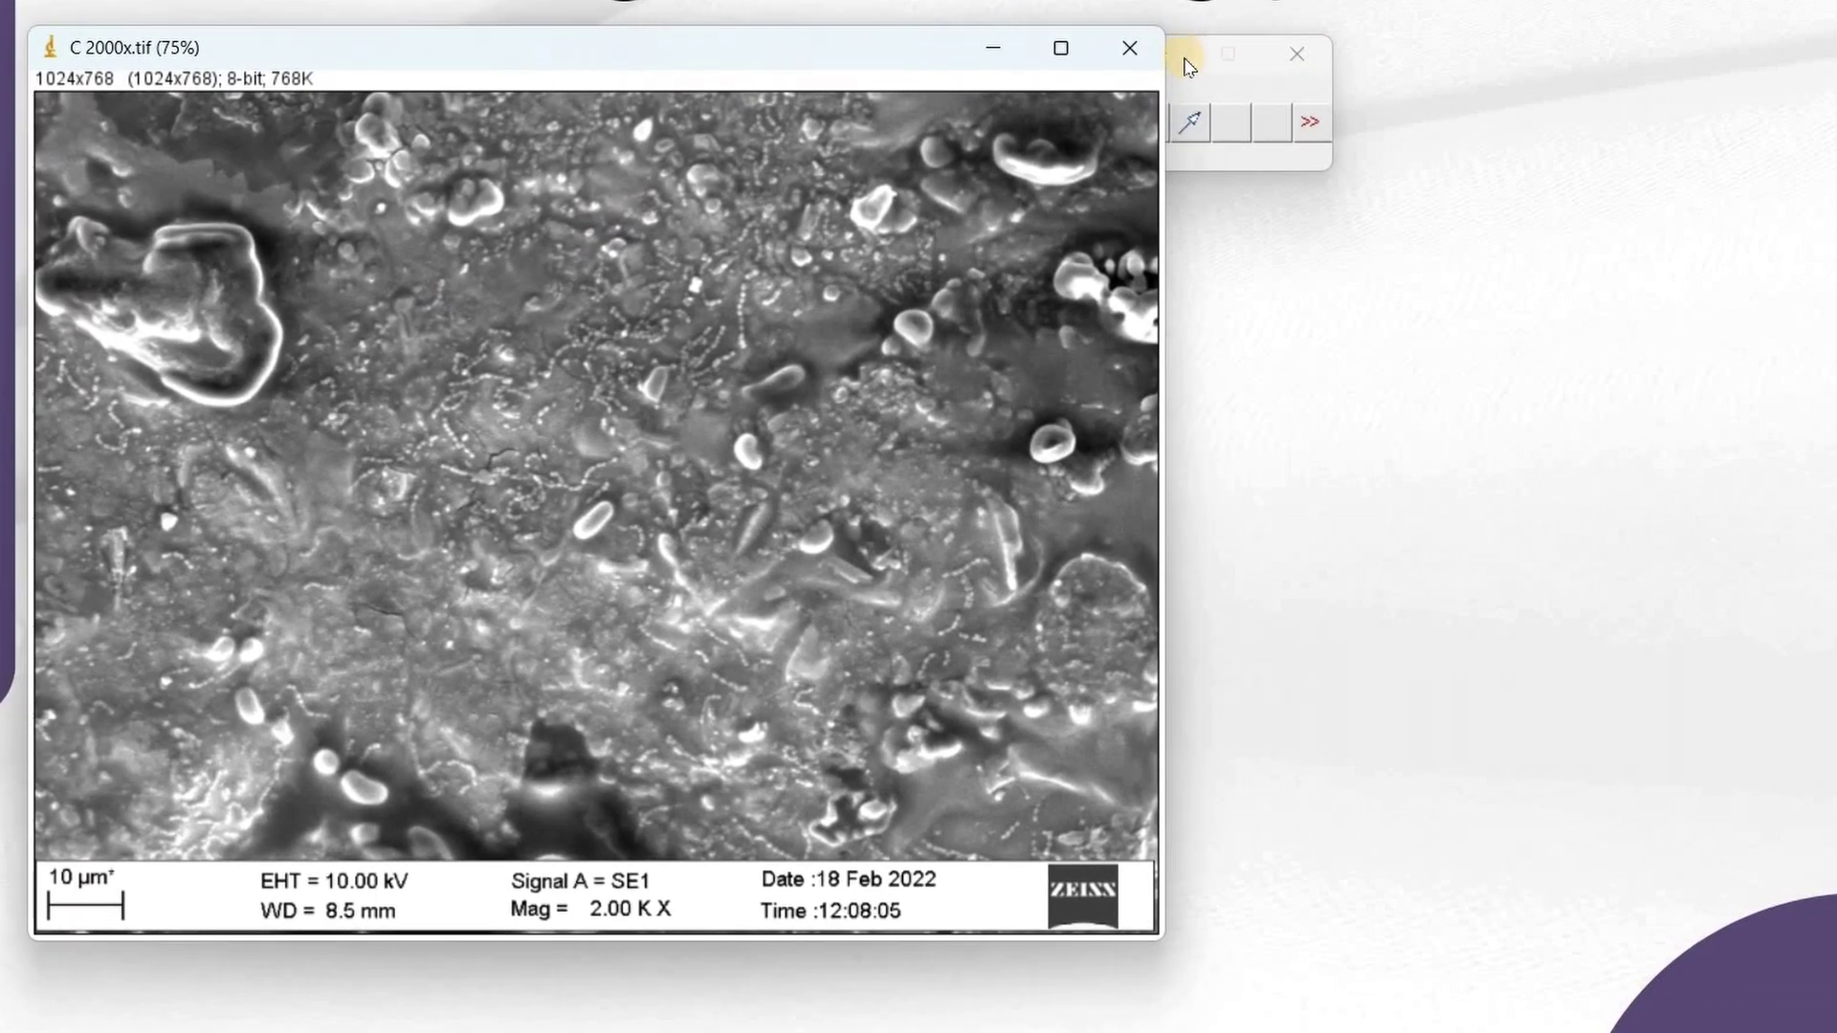
# Step: Bring the ImageJ main window to the front and place it beside the C 2000x.tif image
pyautogui.click(1210, 84)
pyautogui.moveTo(952, 57); pyautogui.dragTo(1596, 70)
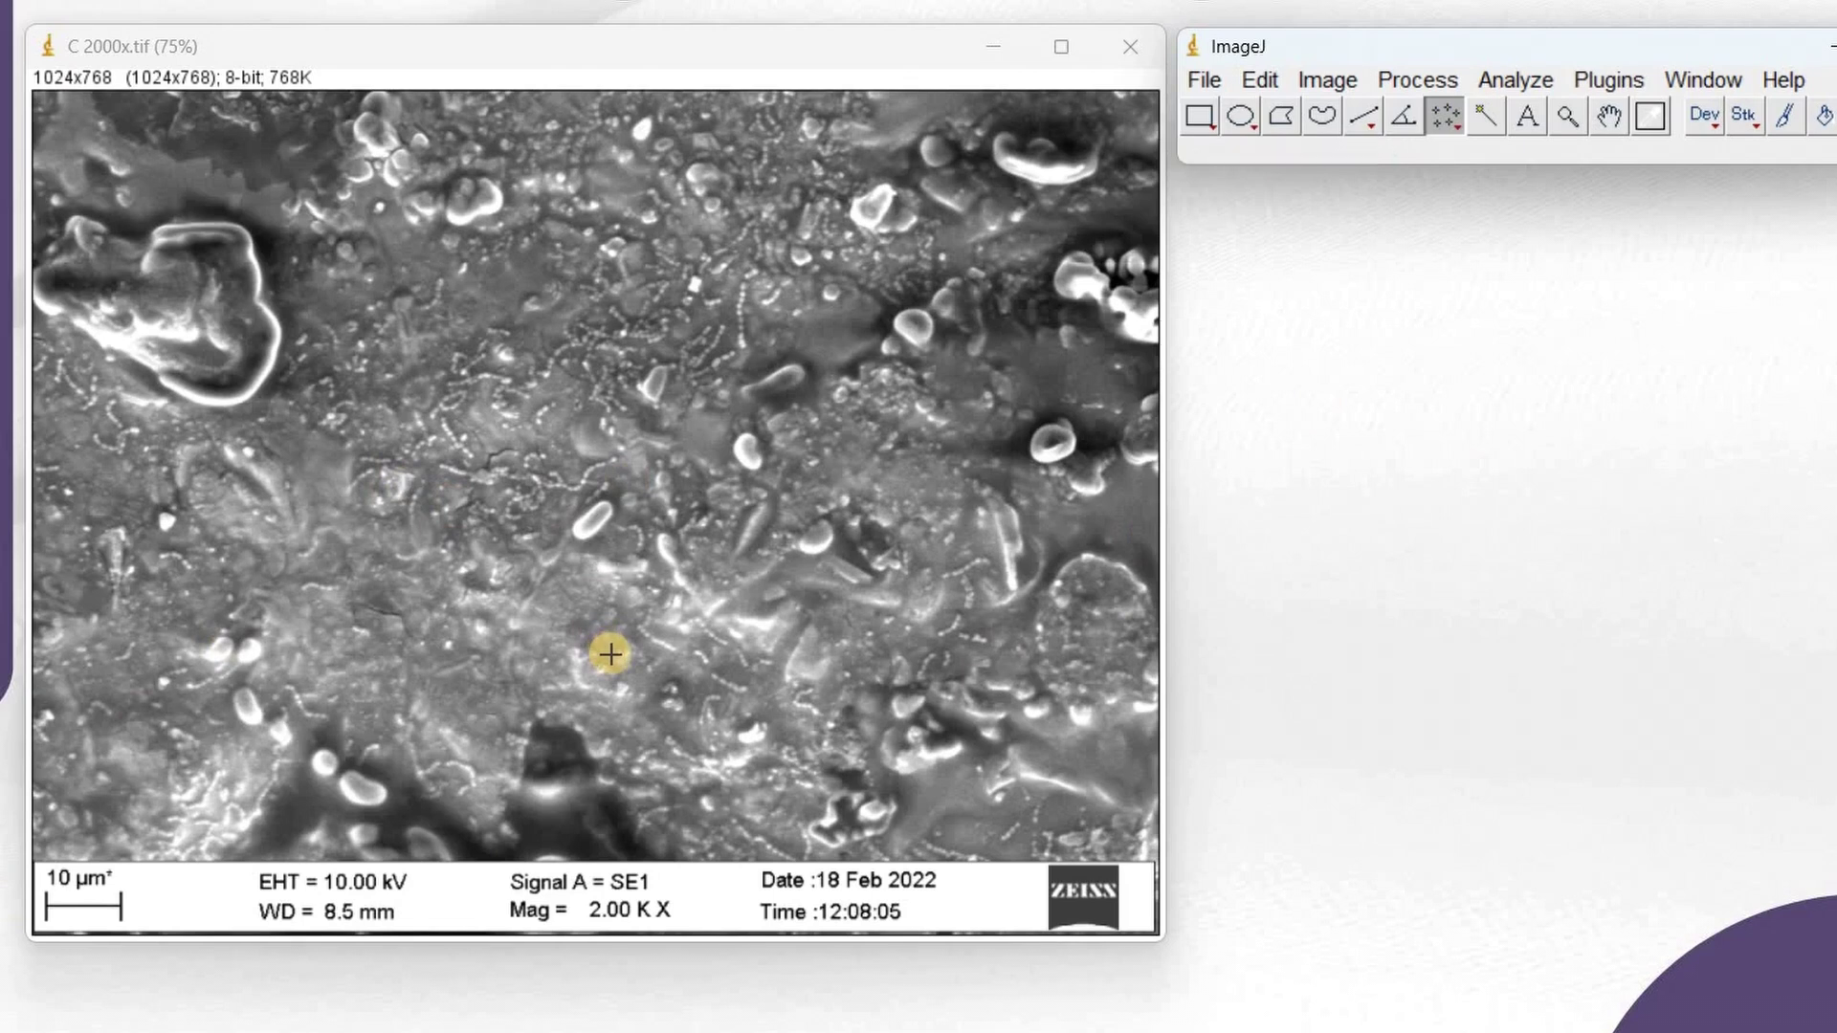
# Step: Mark eight bright cells in C 2000x.tif and two spots around the 10 µm scale bar with the Multi-point tool
pyautogui.click(600, 514)
pyautogui.click(365, 790)
pyautogui.click(323, 762)
pyautogui.click(276, 735)
pyautogui.click(243, 710)
pyautogui.click(250, 640)
pyautogui.click(211, 644)
pyautogui.click(1047, 436)
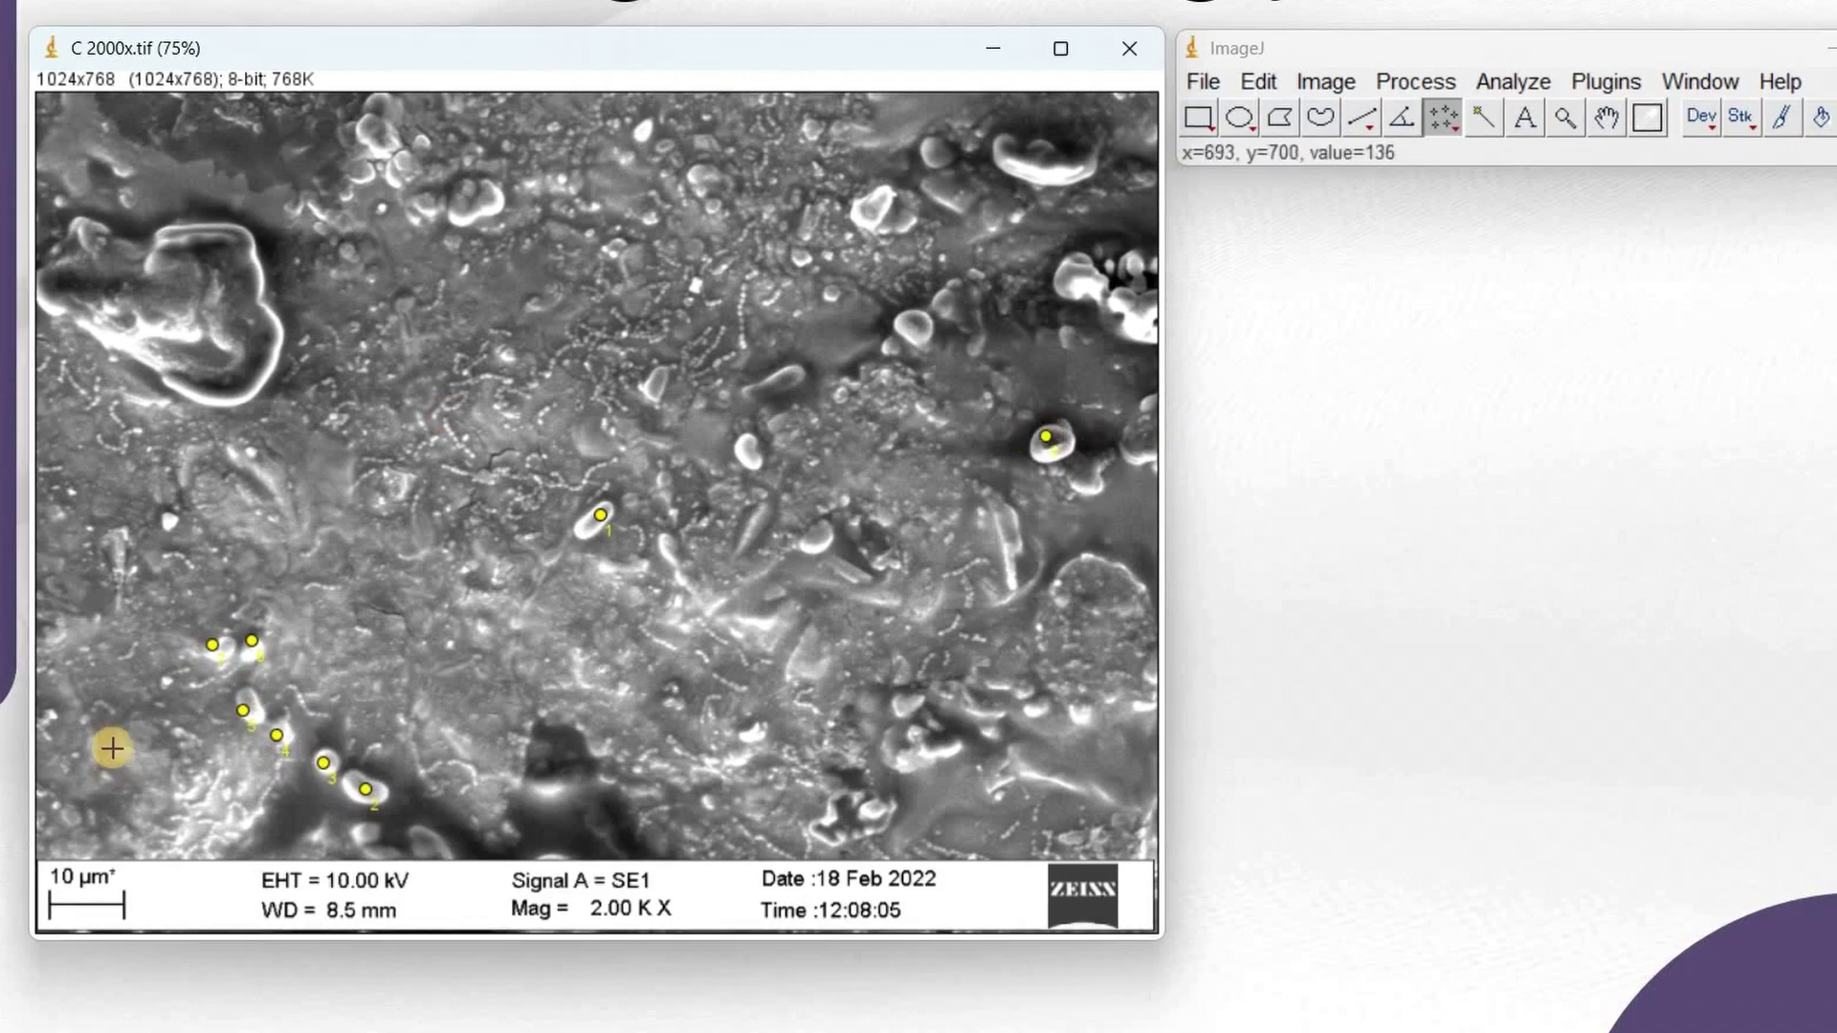
pyautogui.click(85, 856)
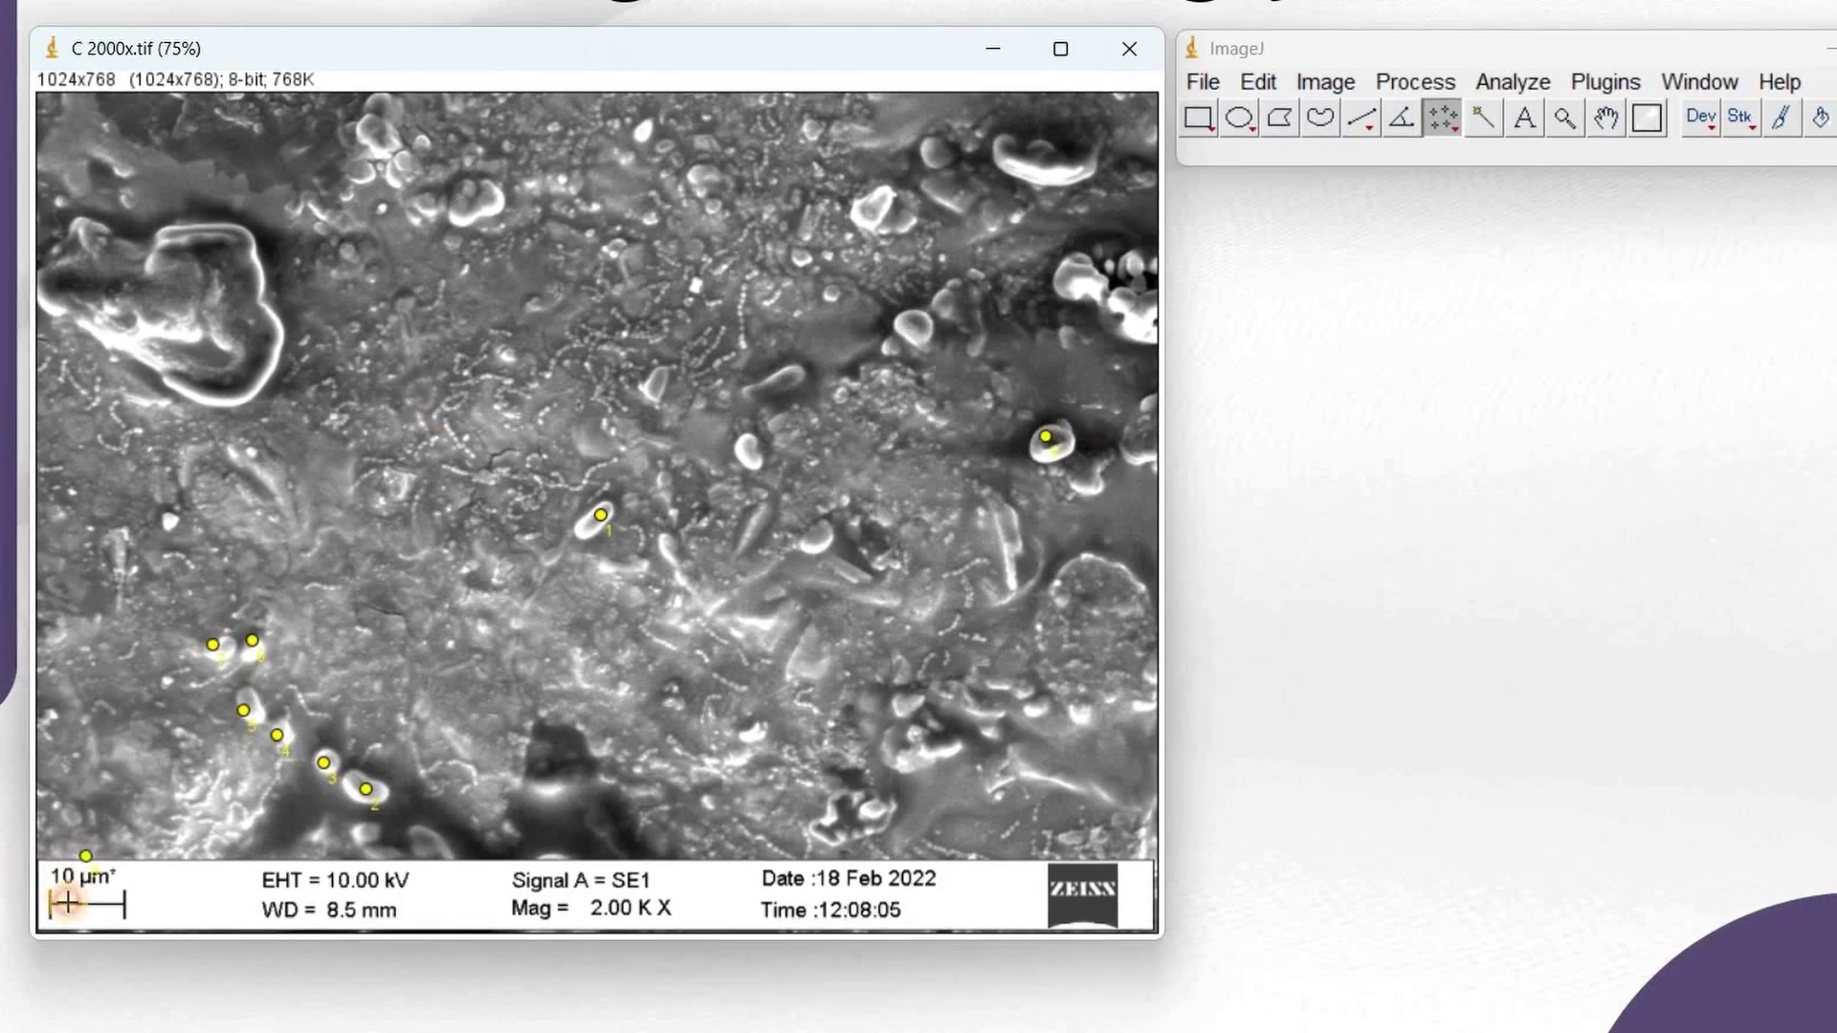
pyautogui.click(77, 893)
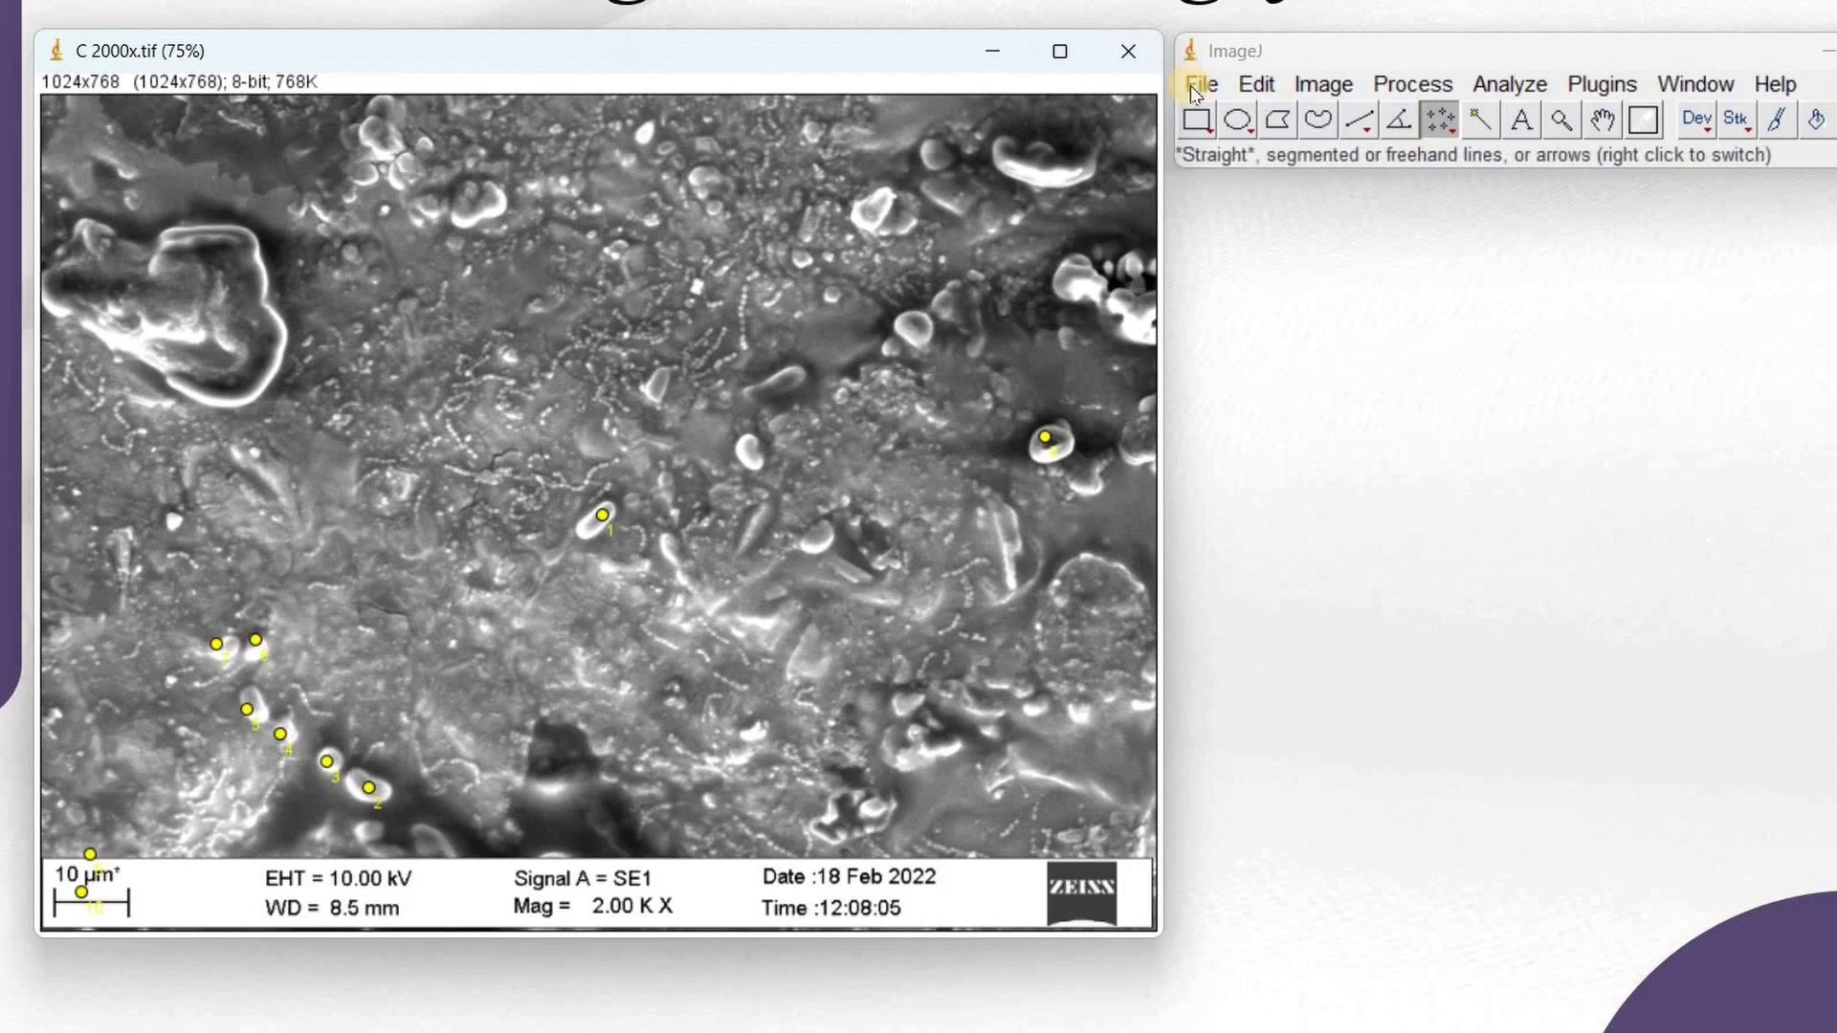
# Step: Close the marked C 2000x.tif image and reopen it from the SEM Counting folder to get rid of the points
pyautogui.click(1129, 51)
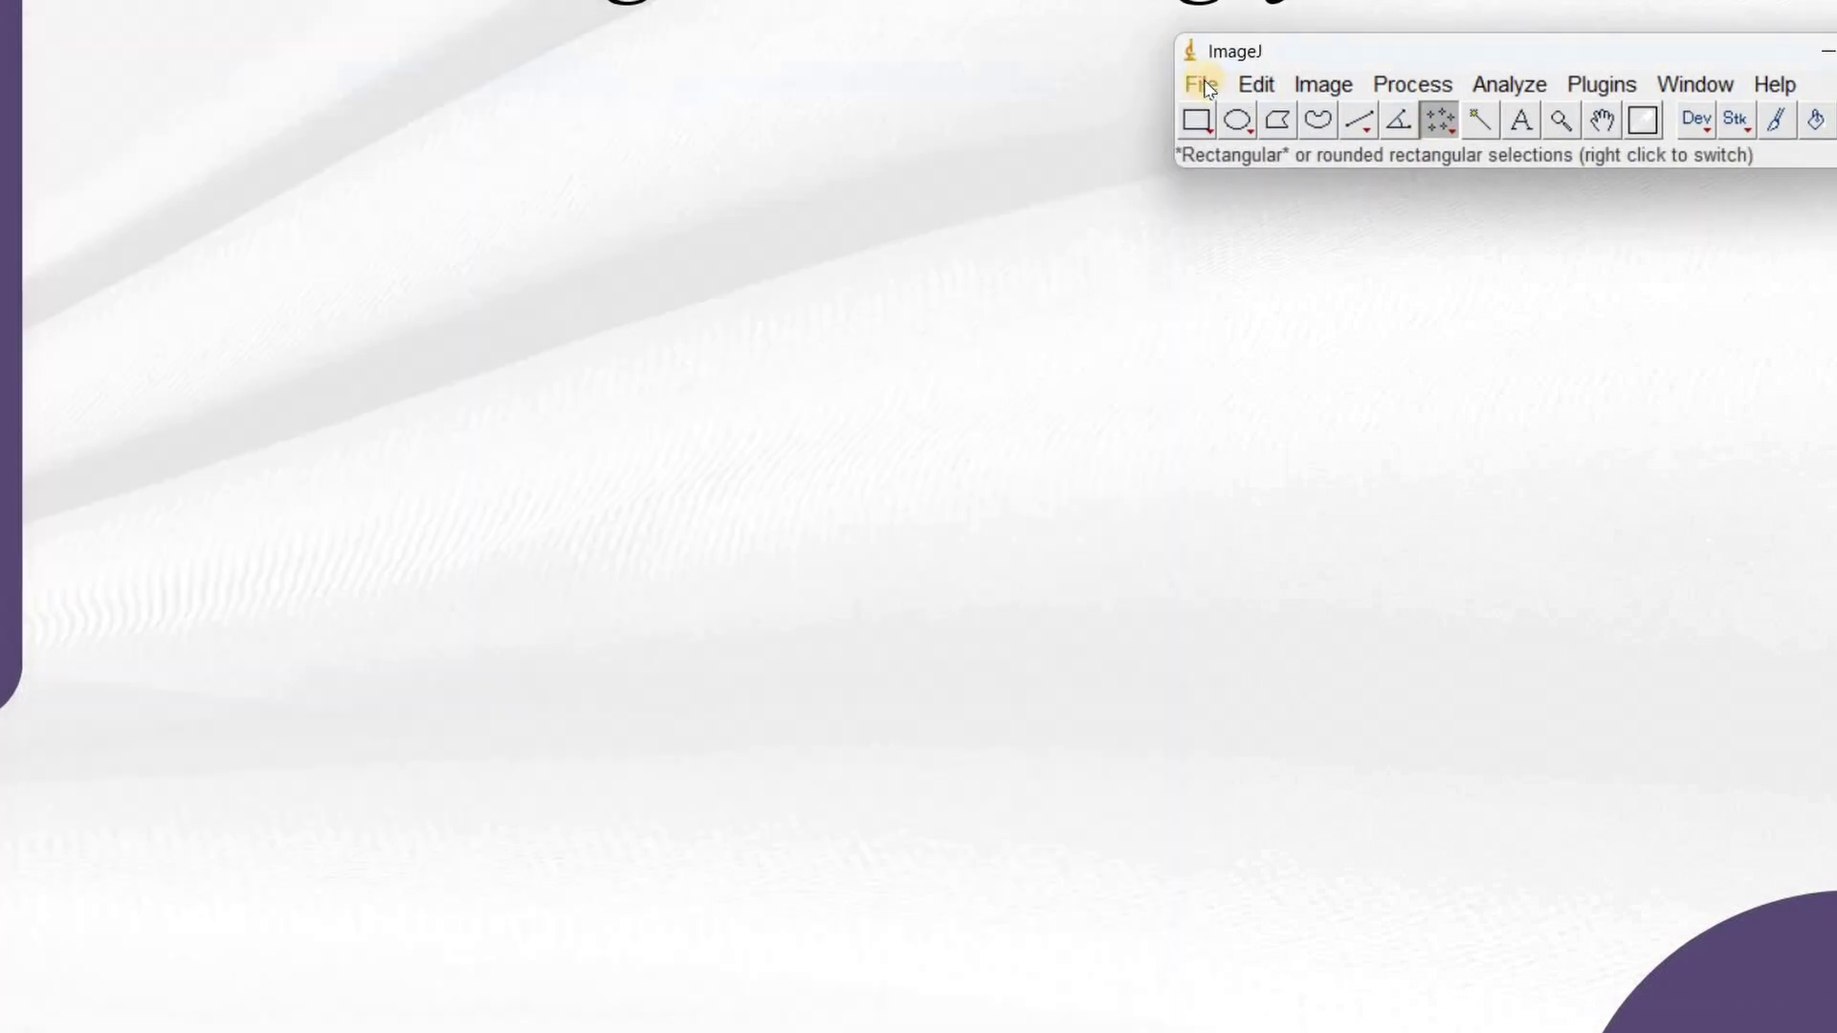
pyautogui.click(1206, 85)
pyautogui.click(1225, 156)
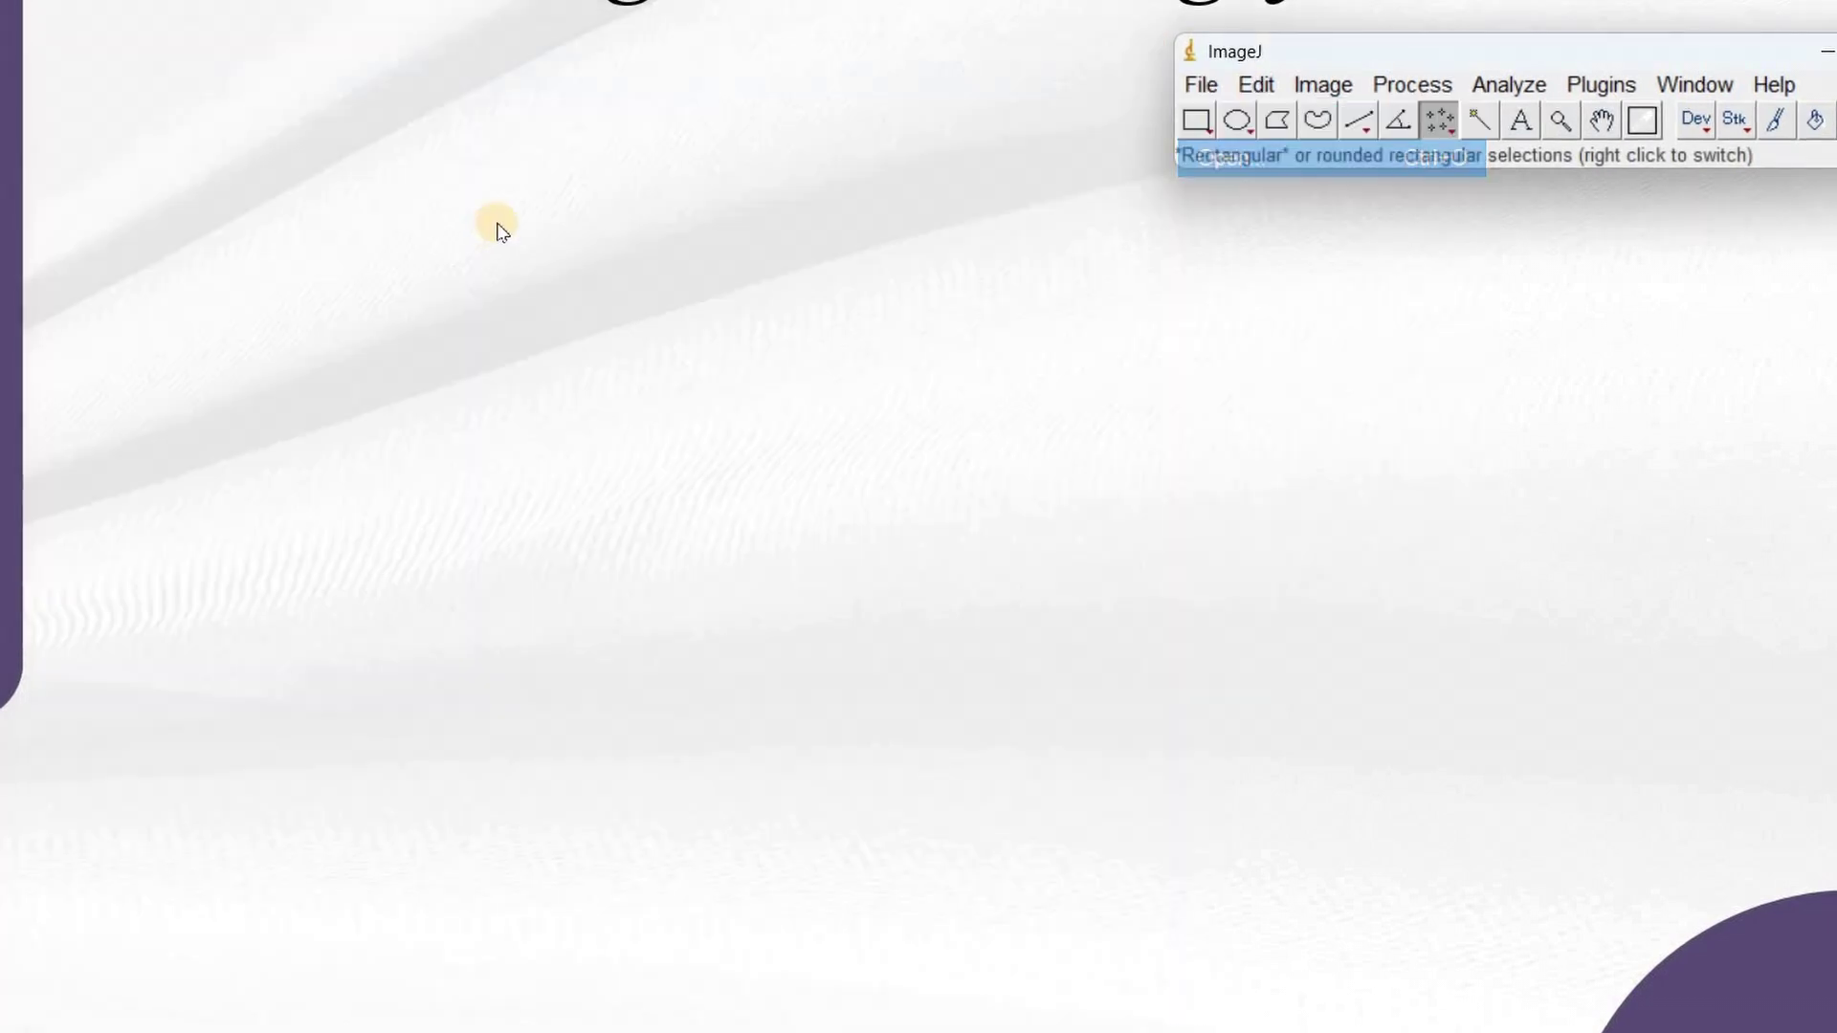
pyautogui.doubleClick(48, 134)
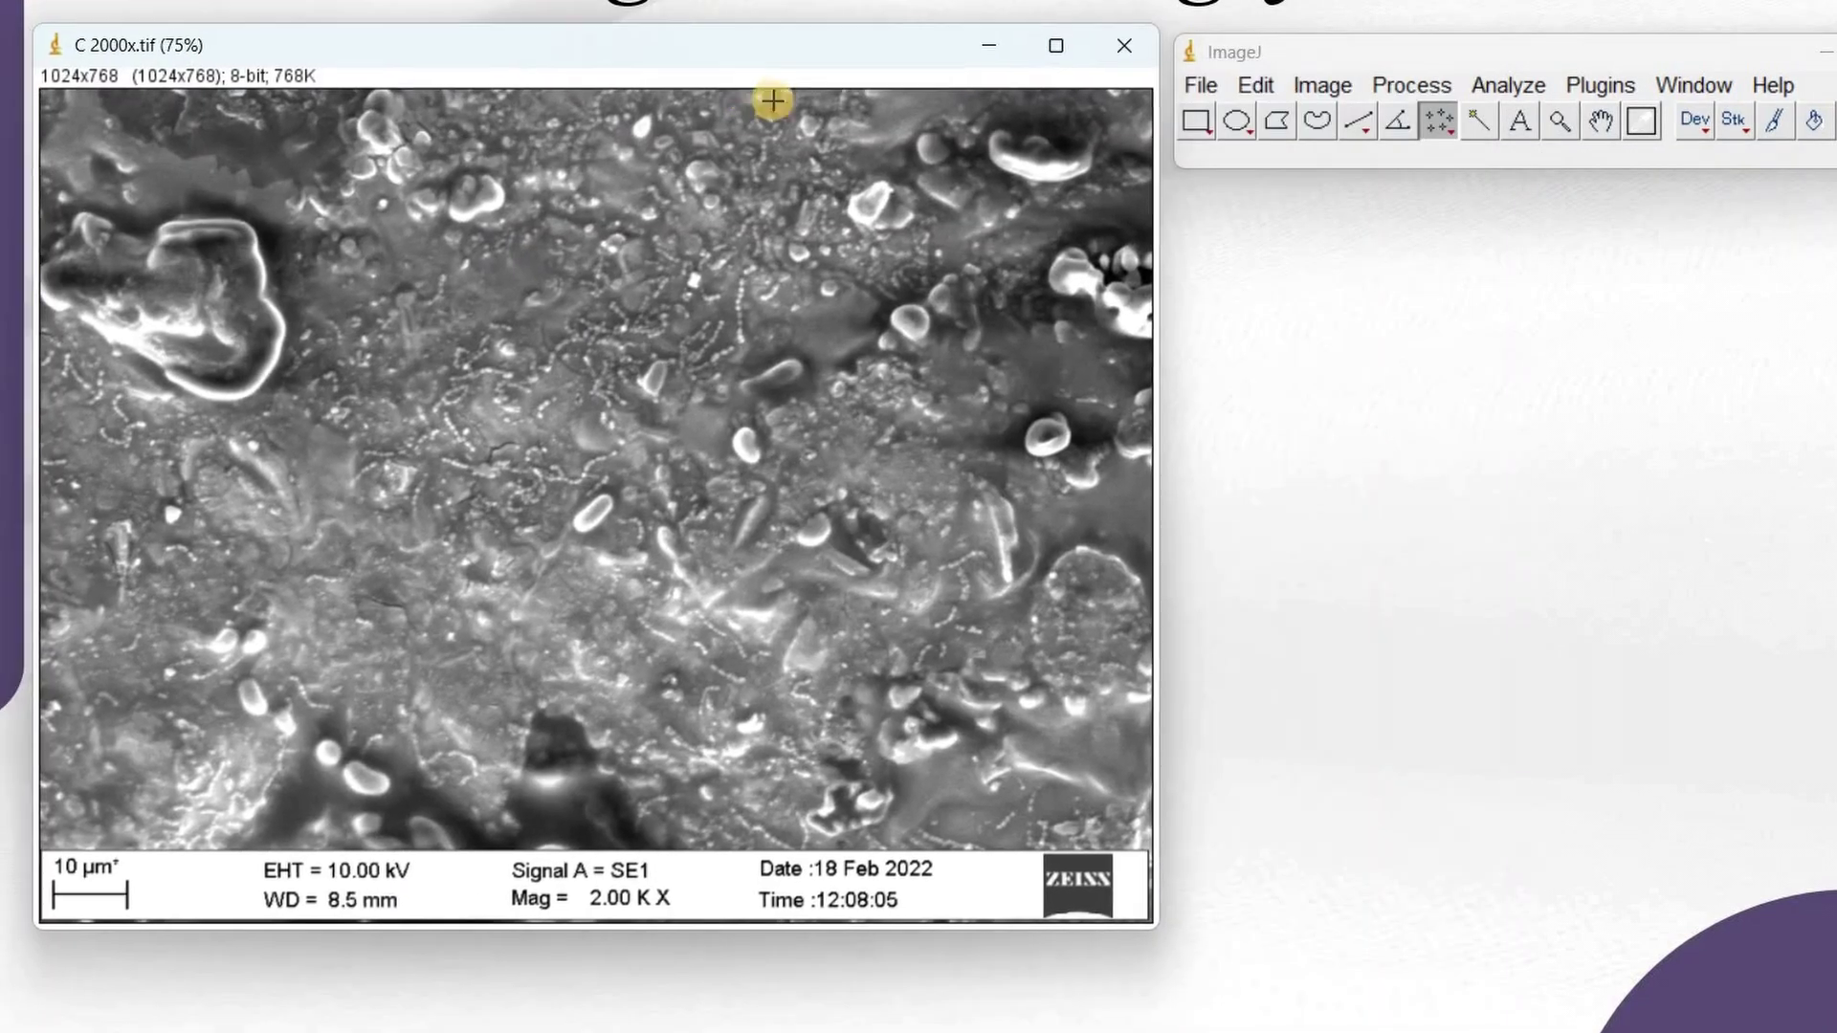
# Step: Overlay a cyan line grid on C 2000x.tif with the Grid plugin and move its dialog clear of the image
pyautogui.click(1500, 88)
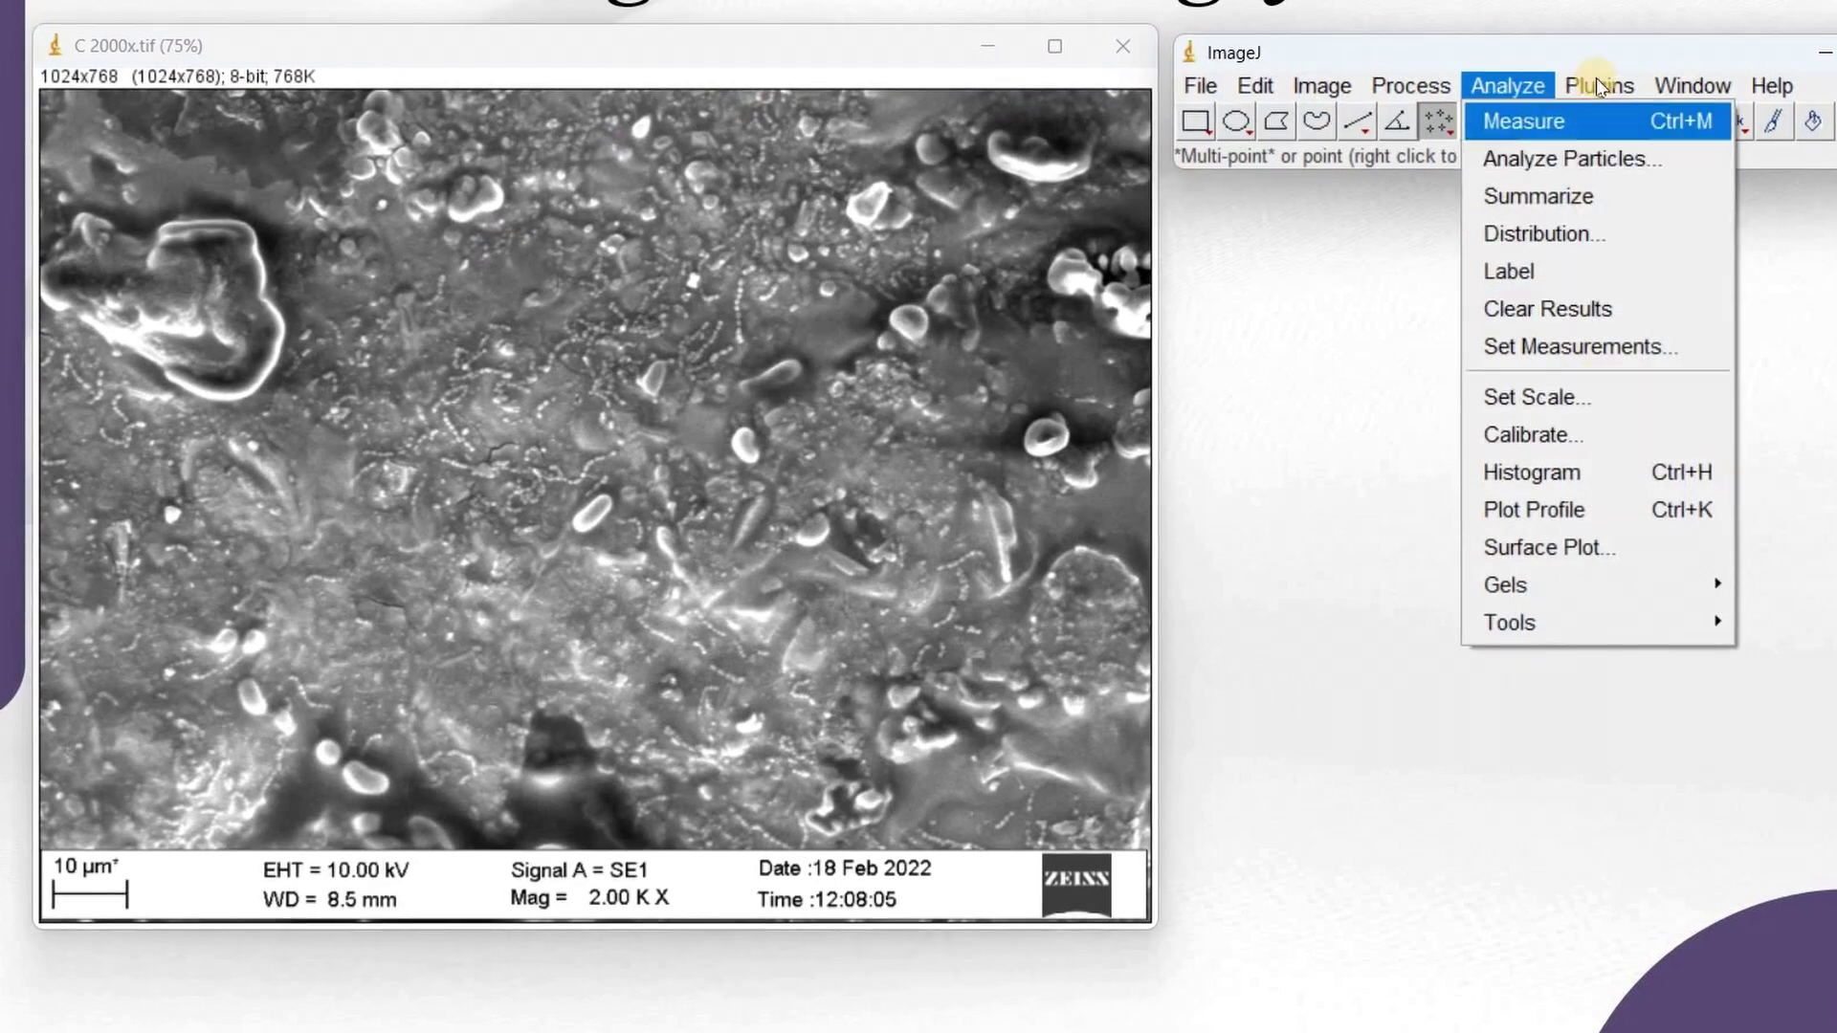
pyautogui.moveTo(1598, 86)
pyautogui.moveTo(1673, 401)
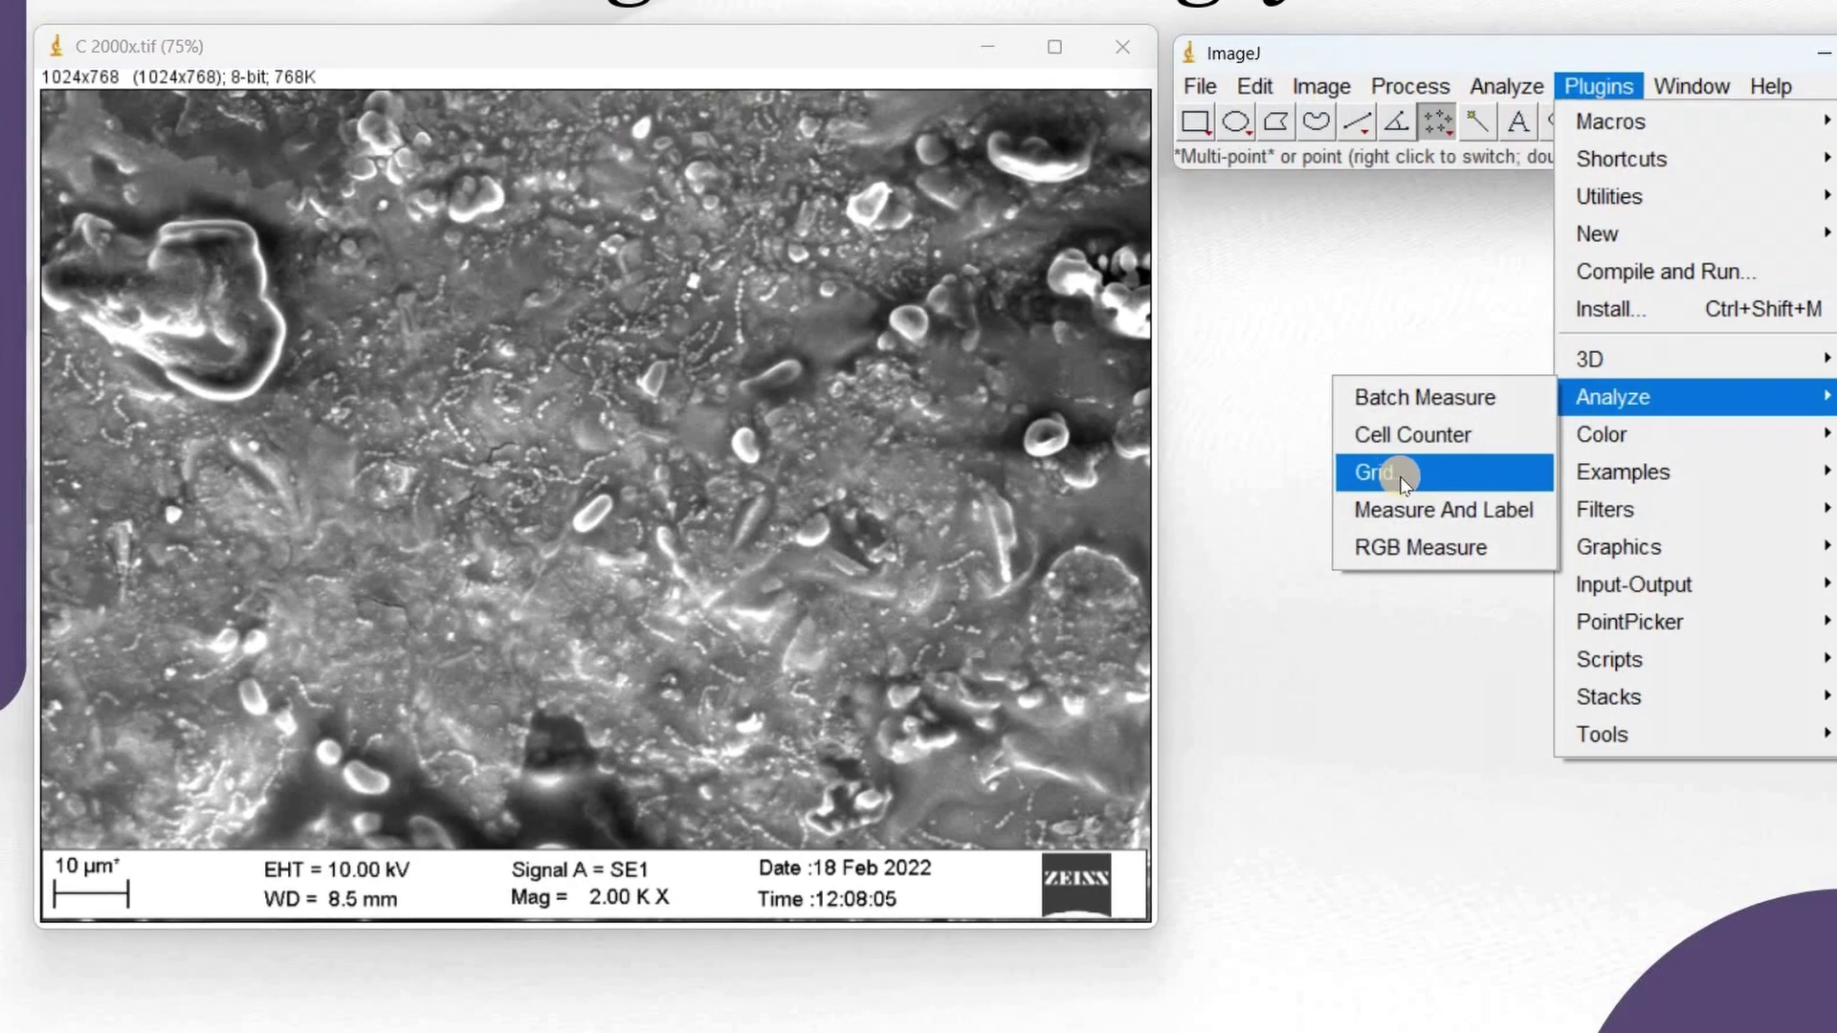
pyautogui.click(1399, 473)
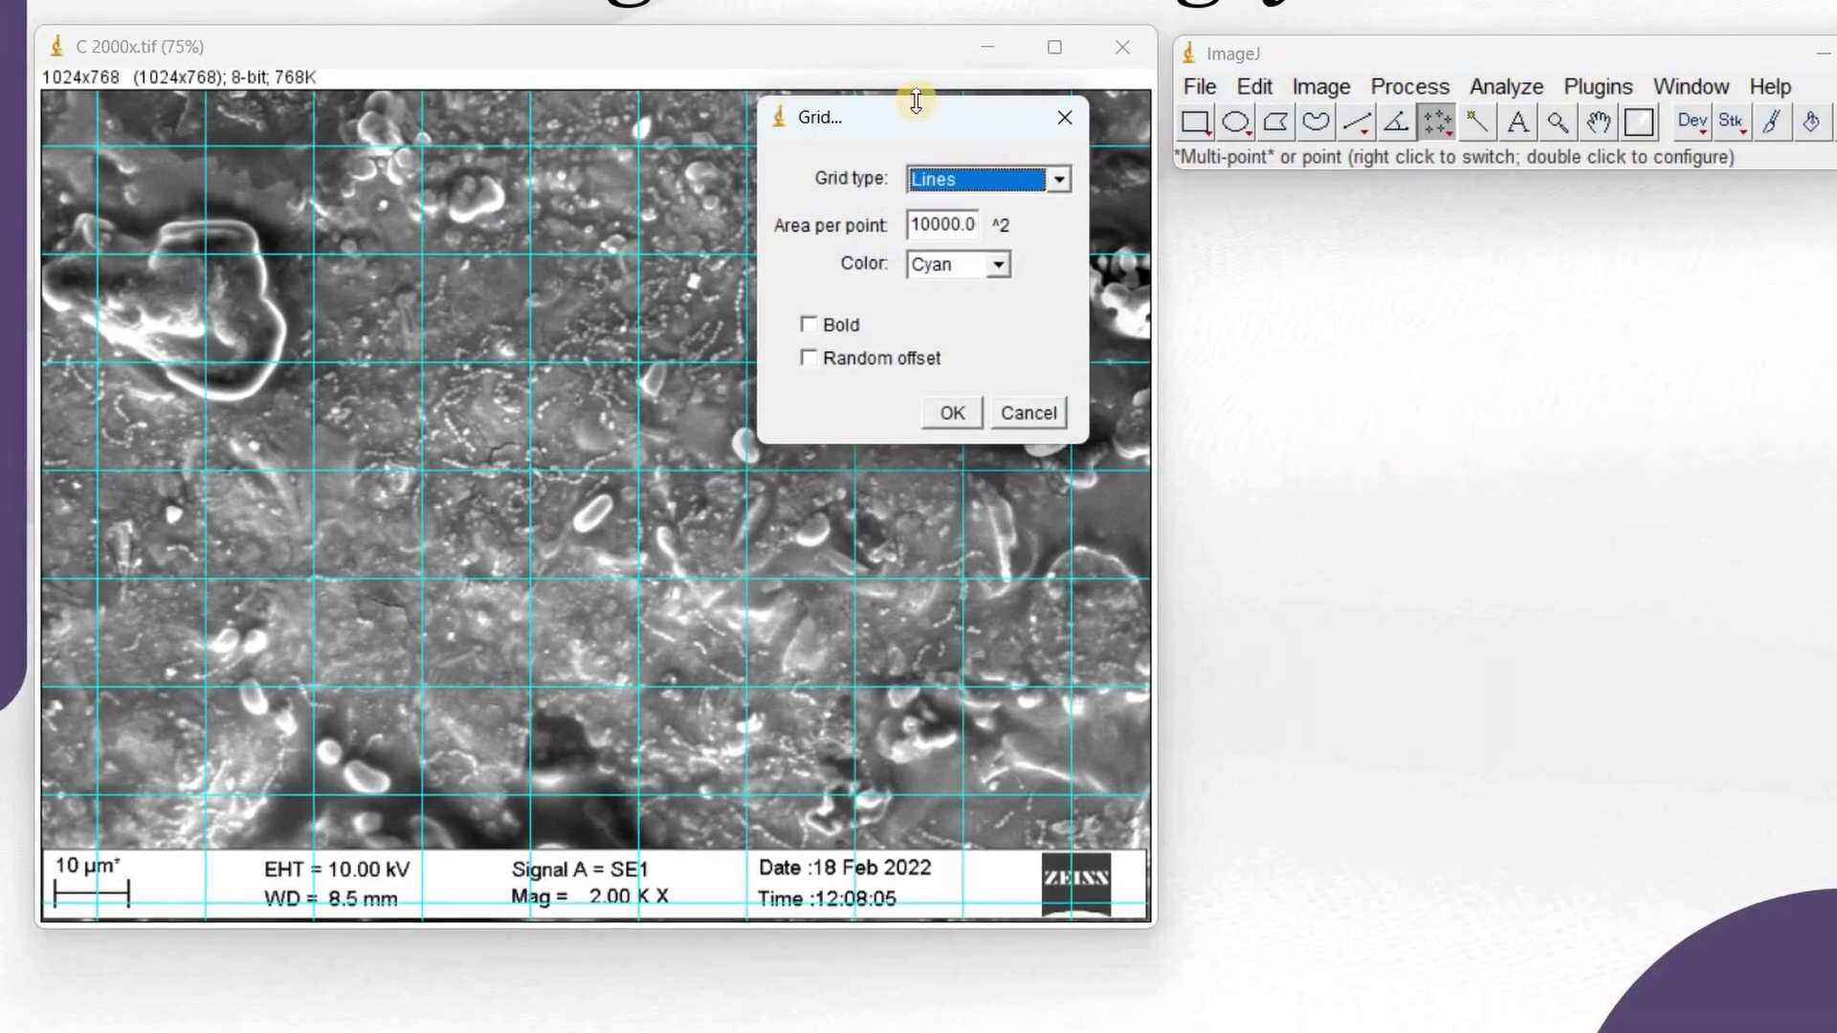
pyautogui.moveTo(907, 129); pyautogui.dragTo(1385, 257)
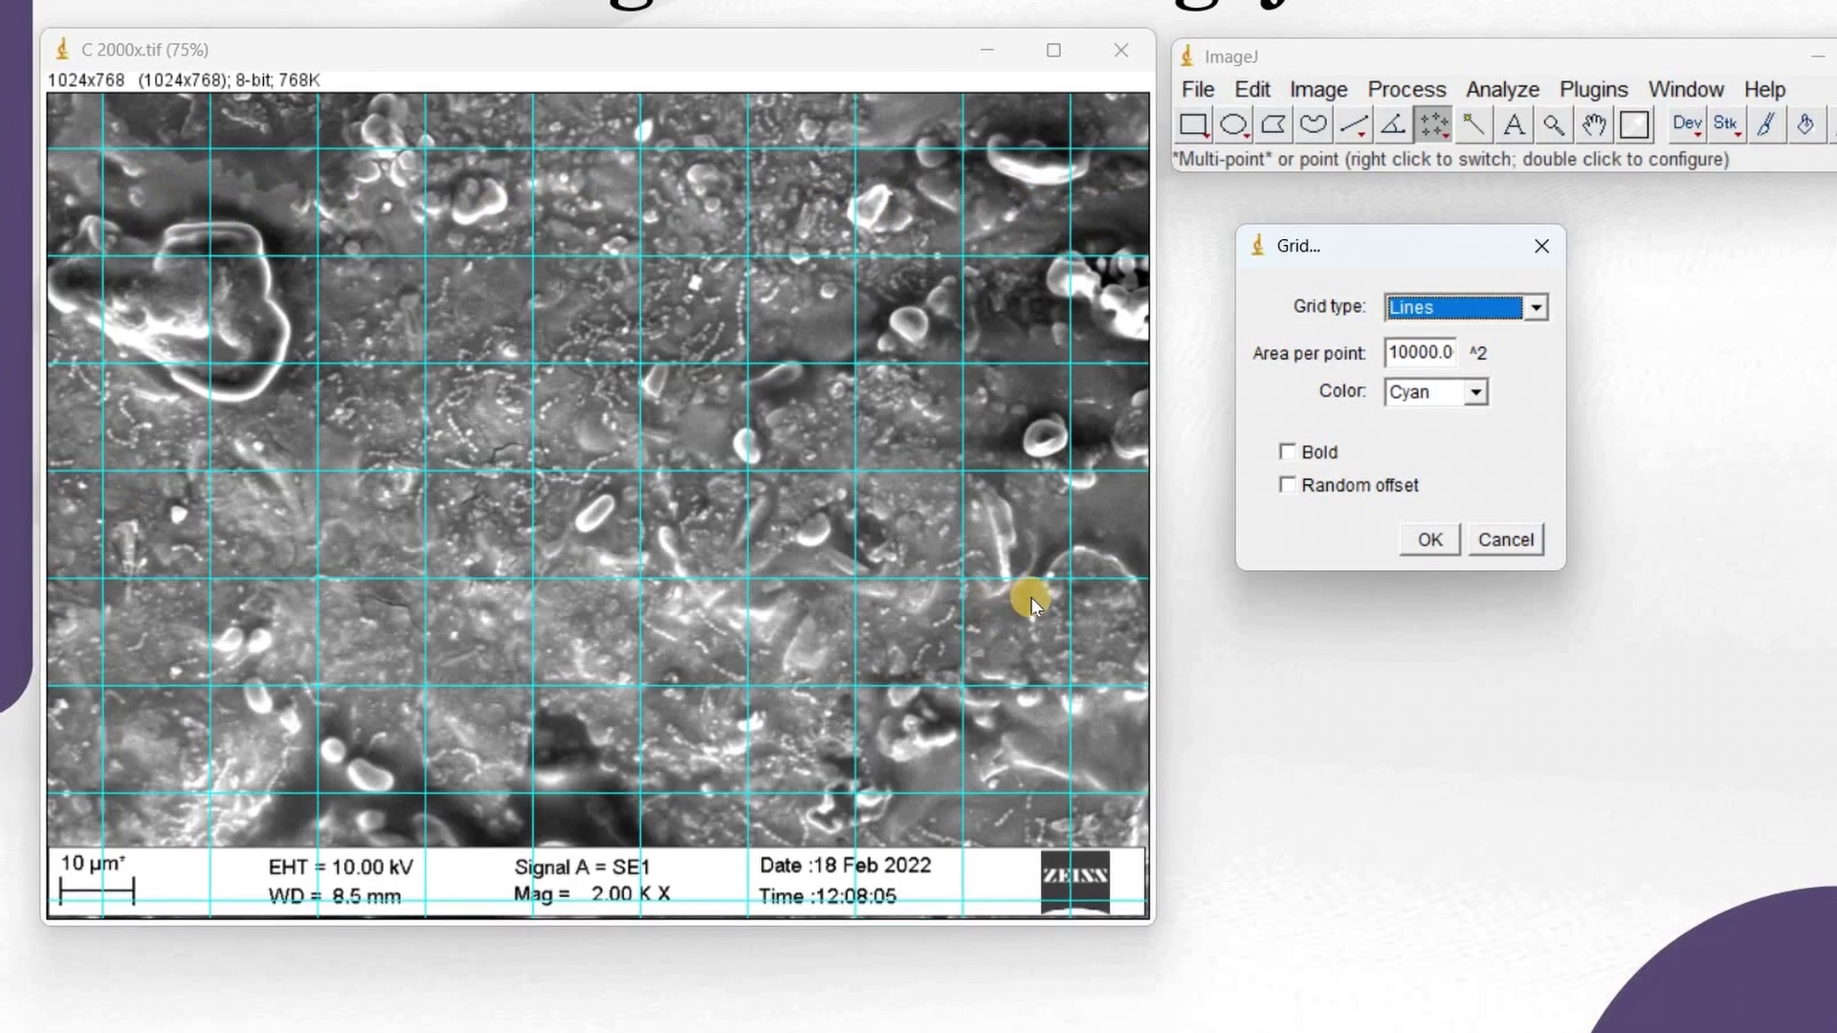
# Step: Set the grid's area per point to 5000 and increase it to 50000
pyautogui.doubleClick(1427, 353)
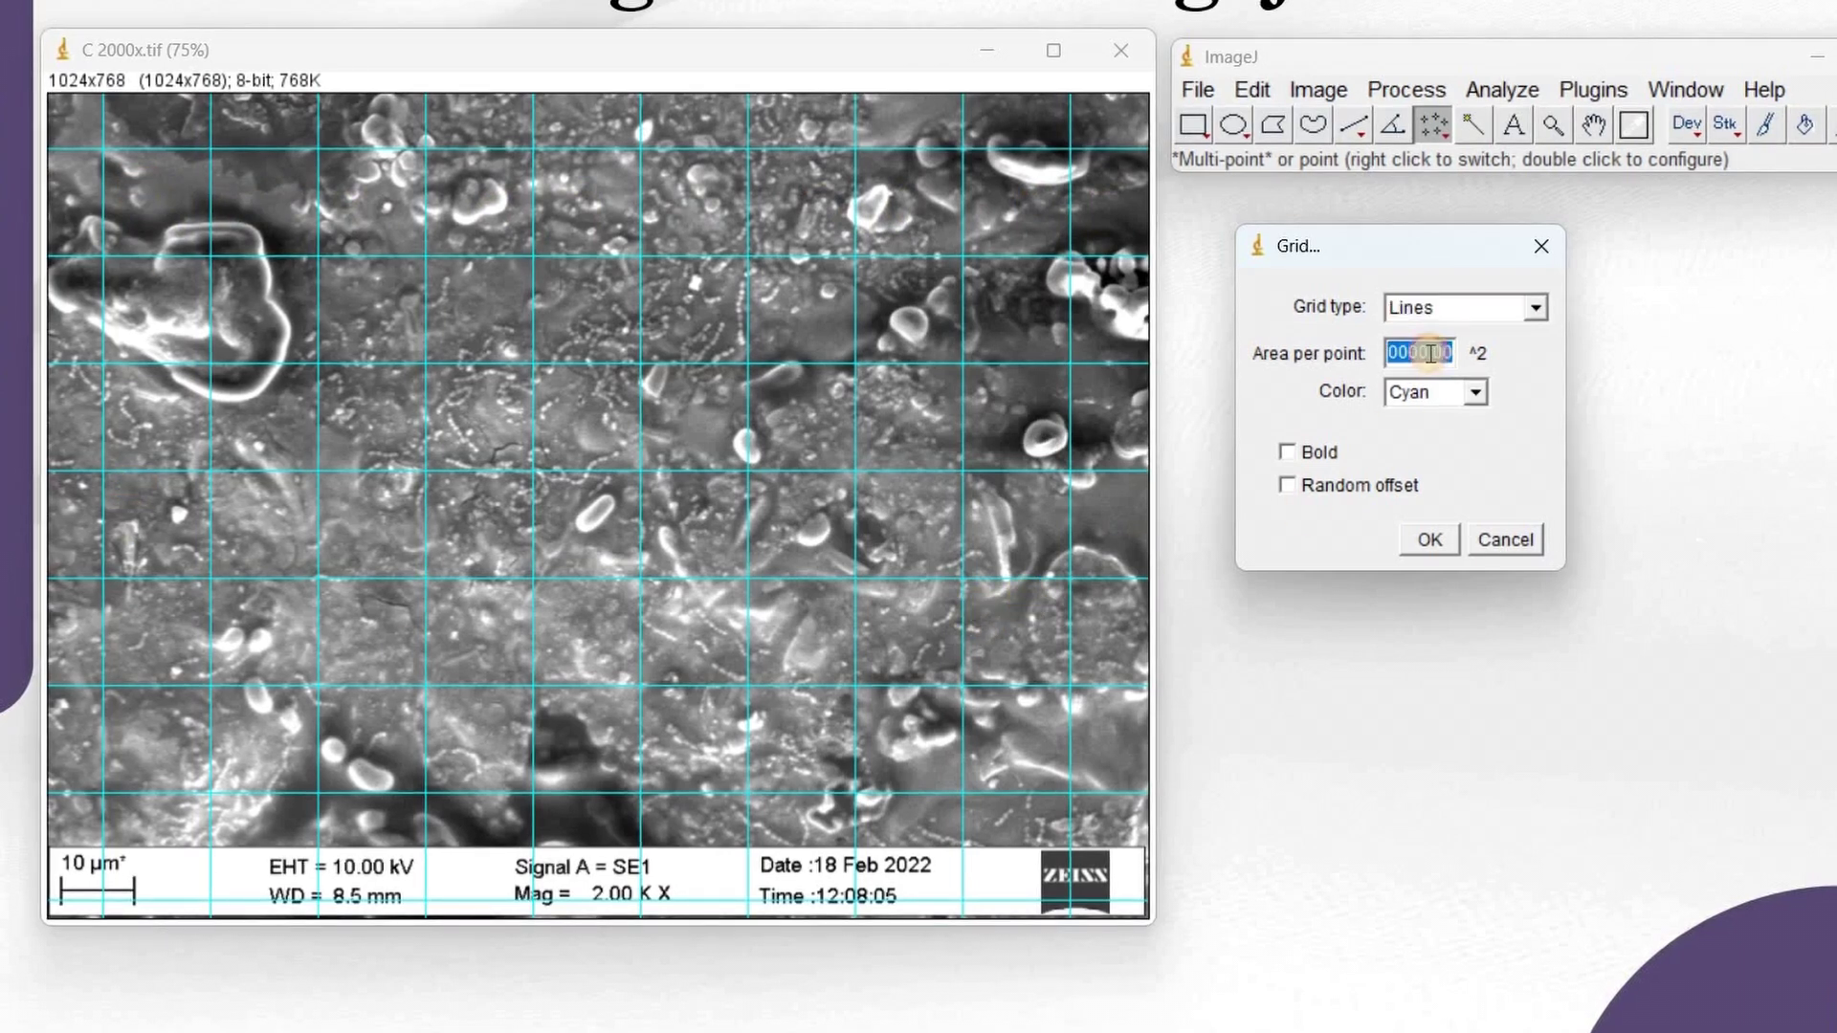
pyautogui.click(1424, 355)
pyautogui.doubleClick(1411, 352)
pyautogui.click(1411, 352)
pyautogui.doubleClick(1414, 353)
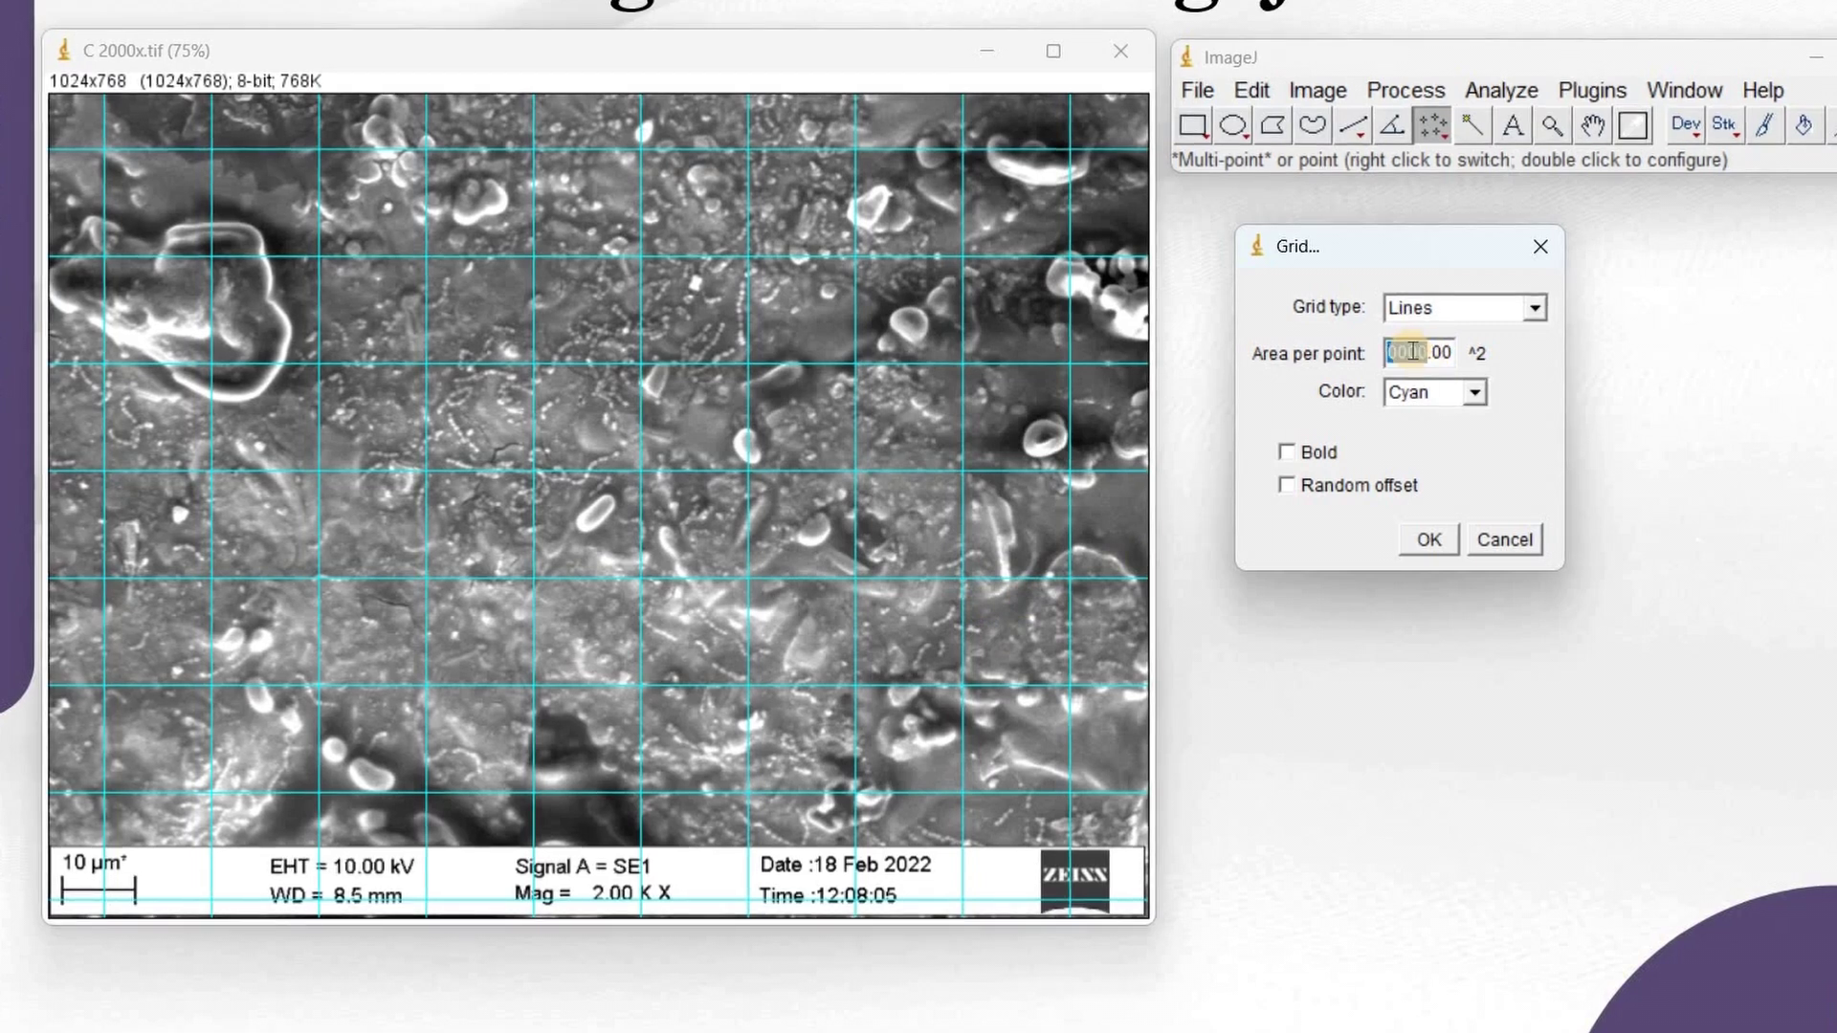
pyautogui.write('5000')
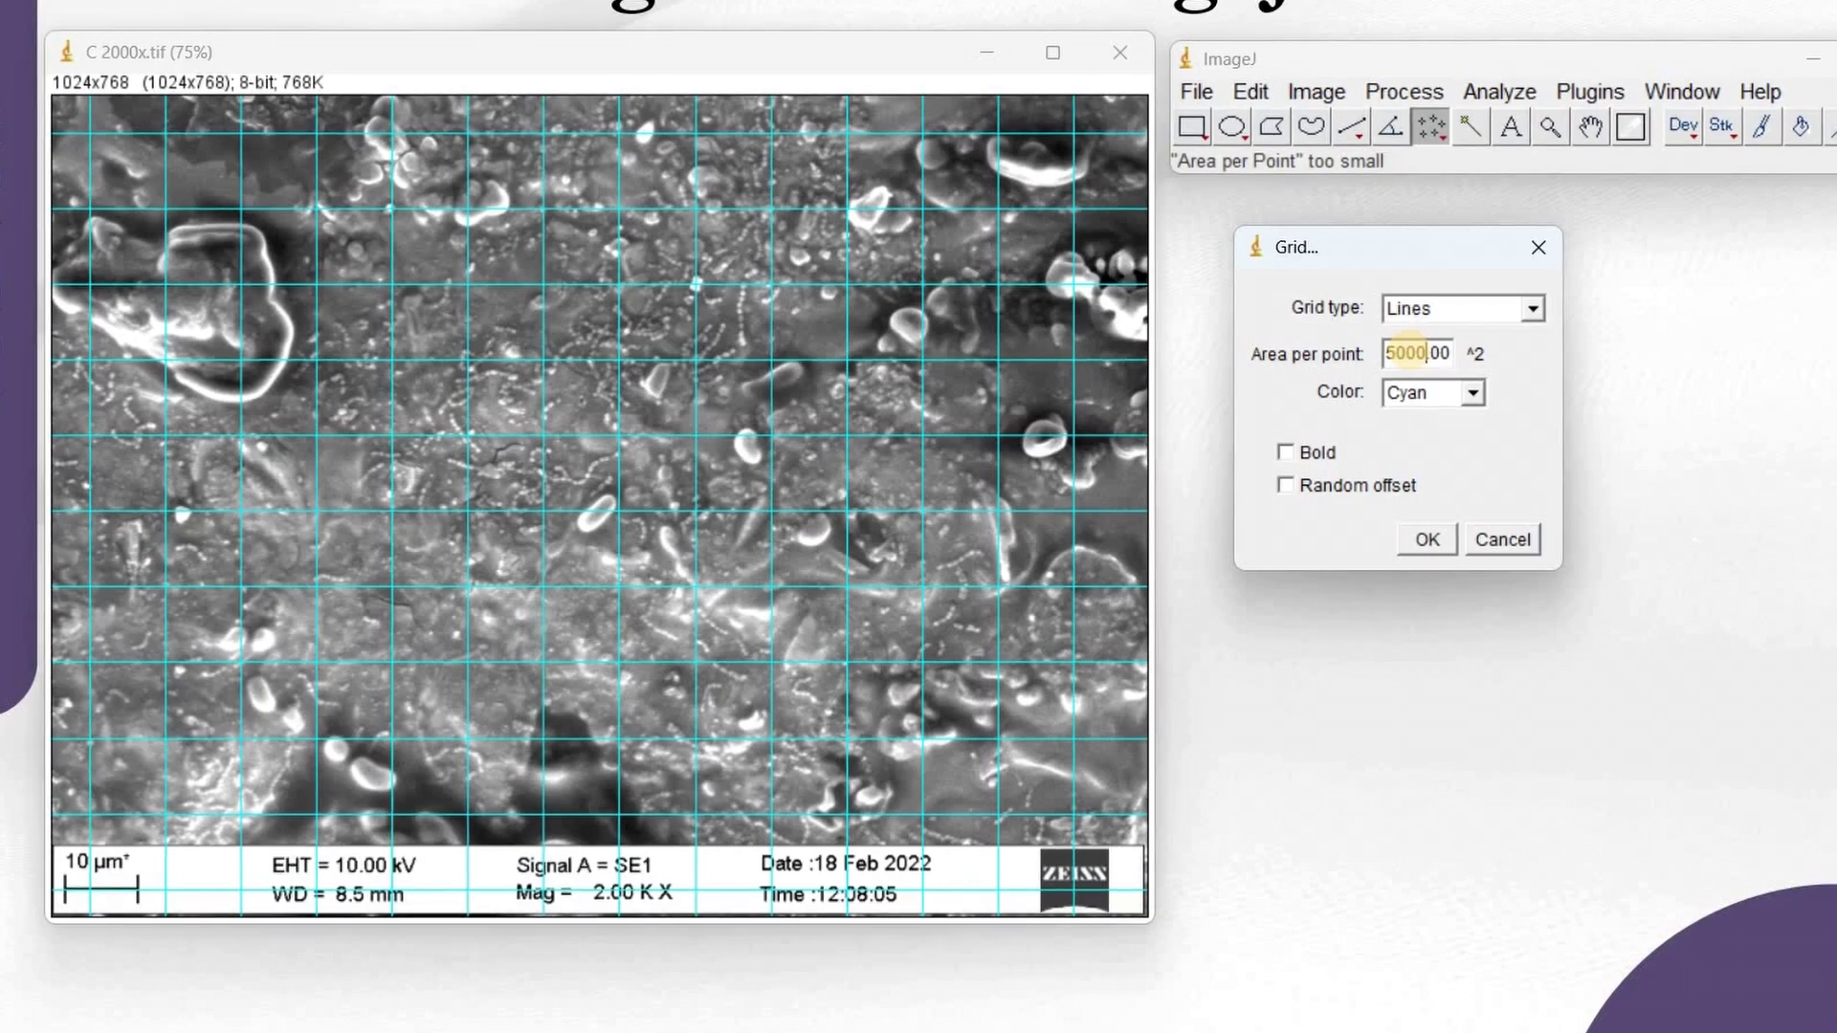
pyautogui.write('0')
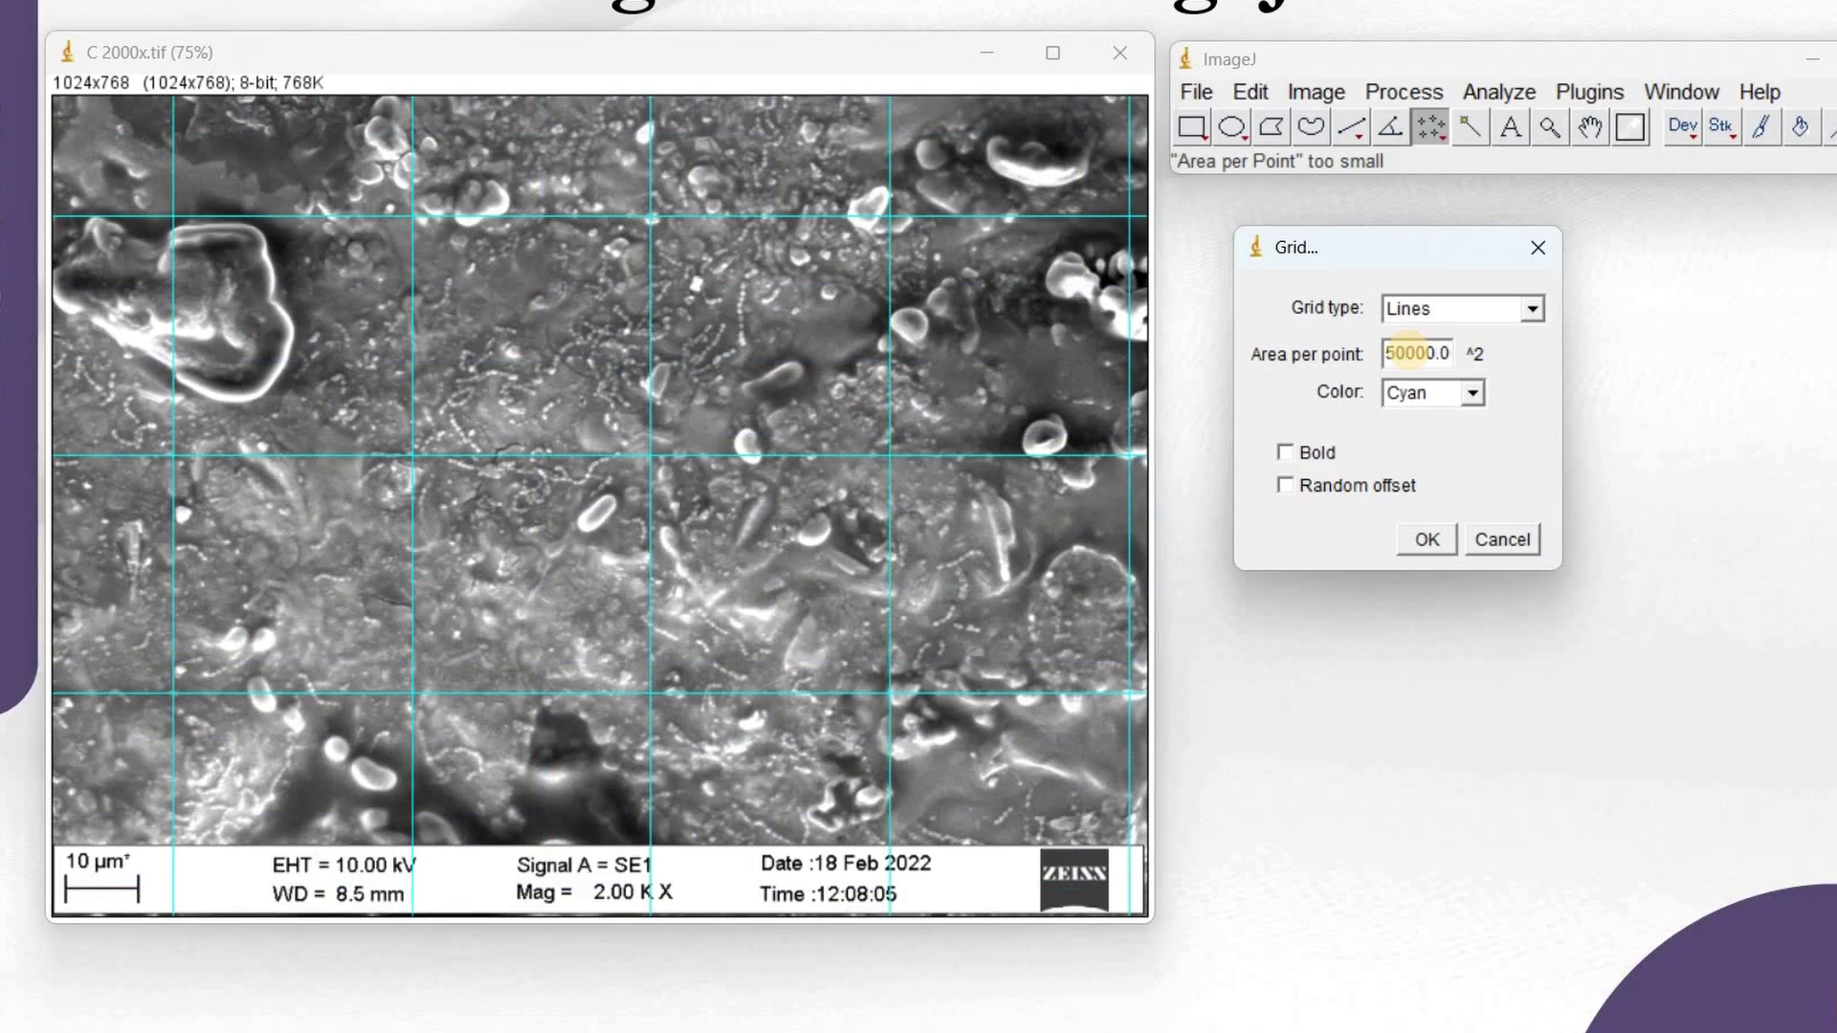
# Step: Set the grid's area per point to 1000 and raise it to 10000
pyautogui.doubleClick(1414, 354)
pyautogui.write('100')
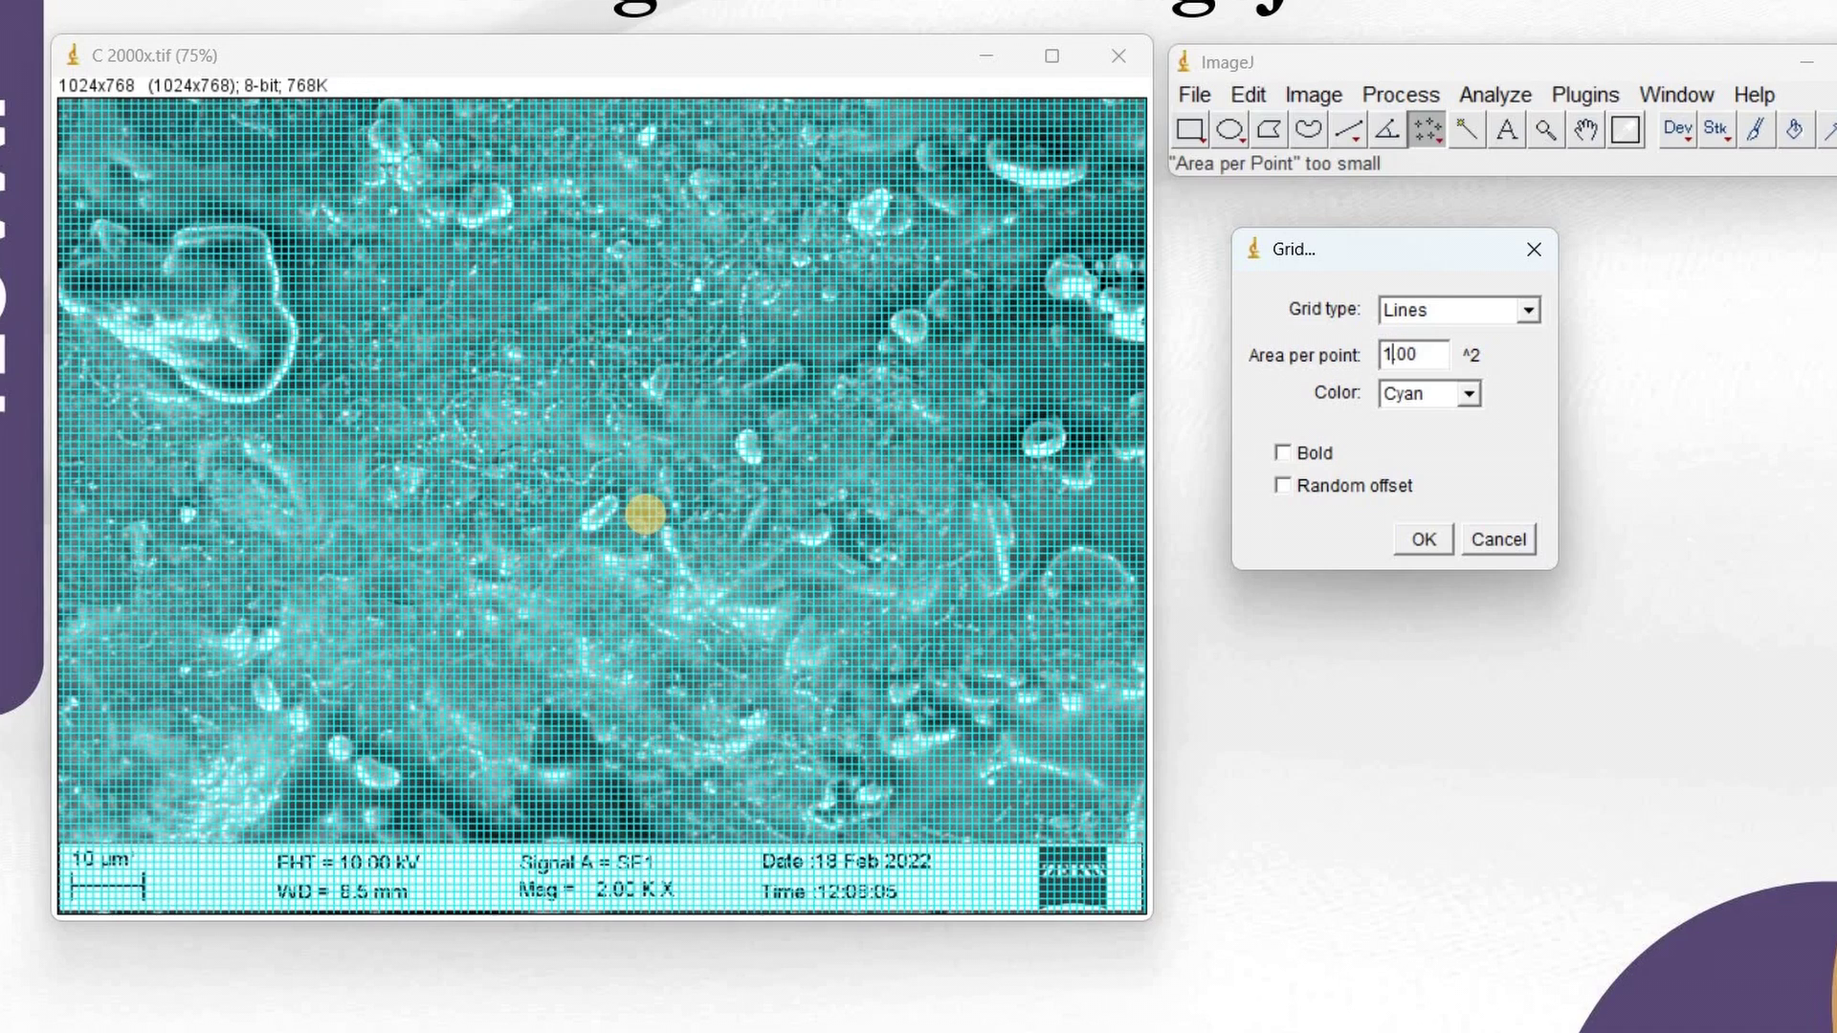
pyautogui.write('00')
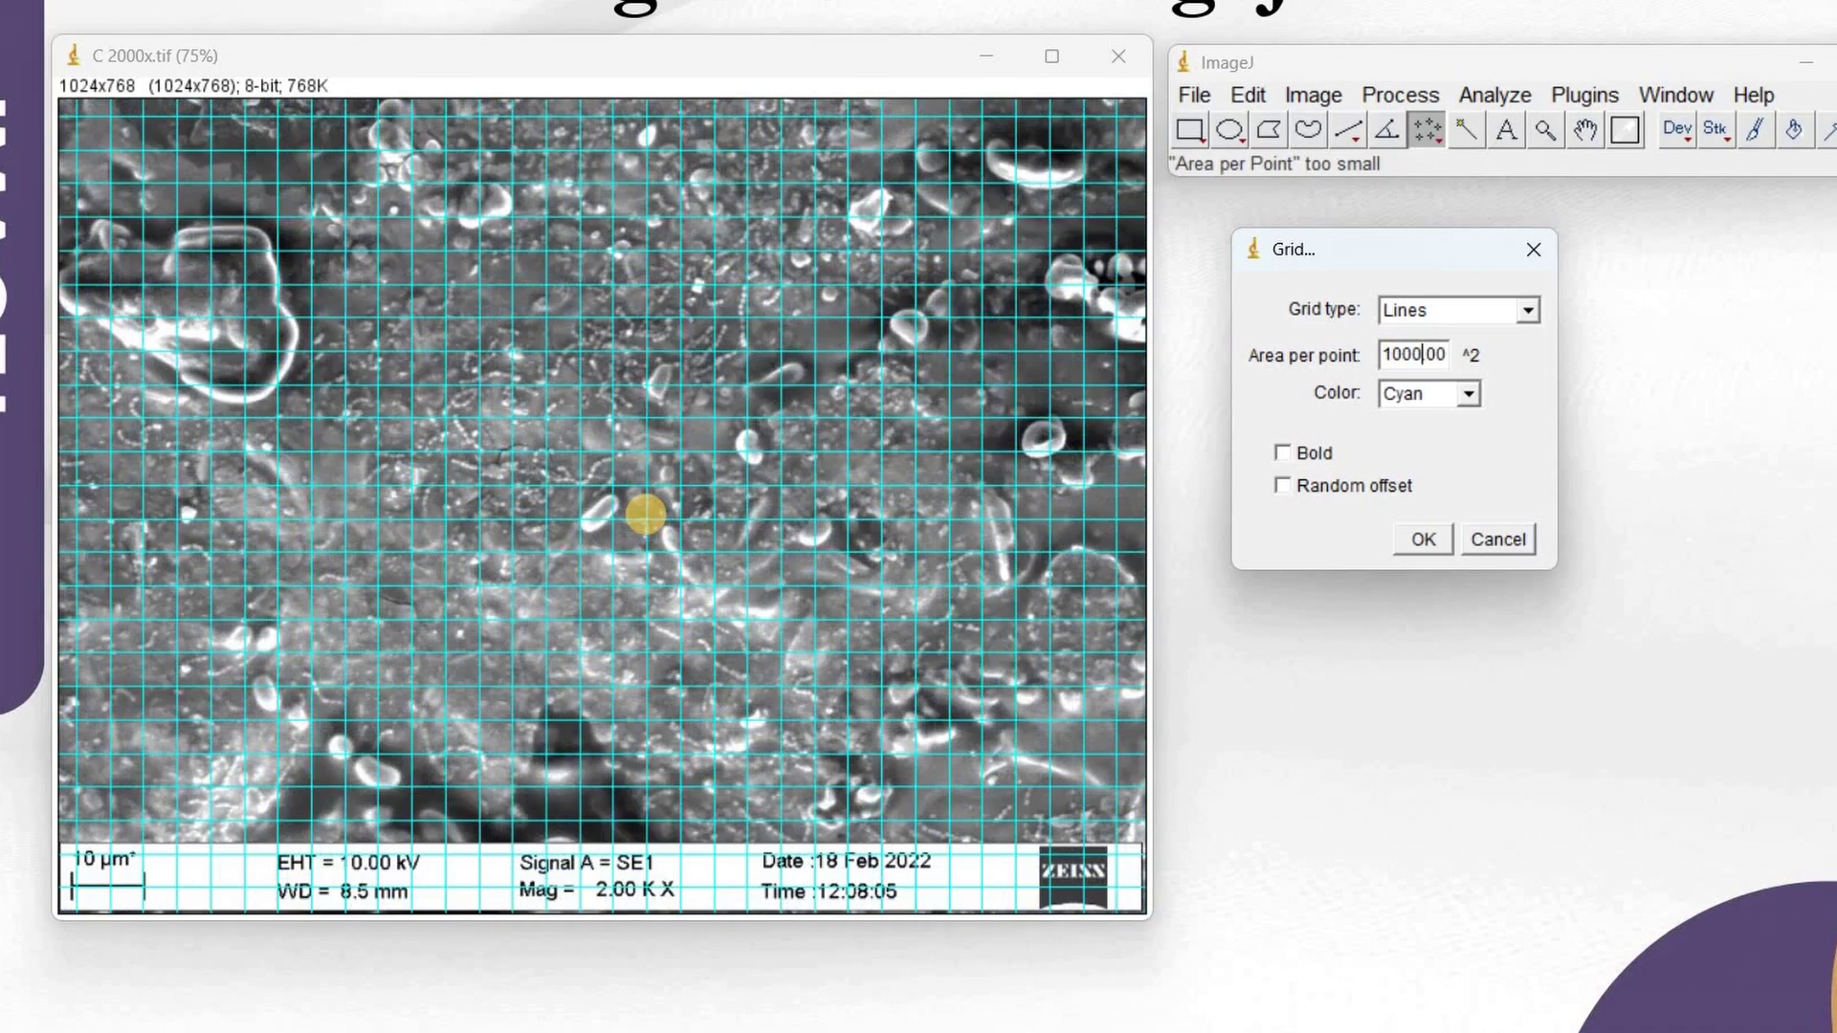
pyautogui.write('0')
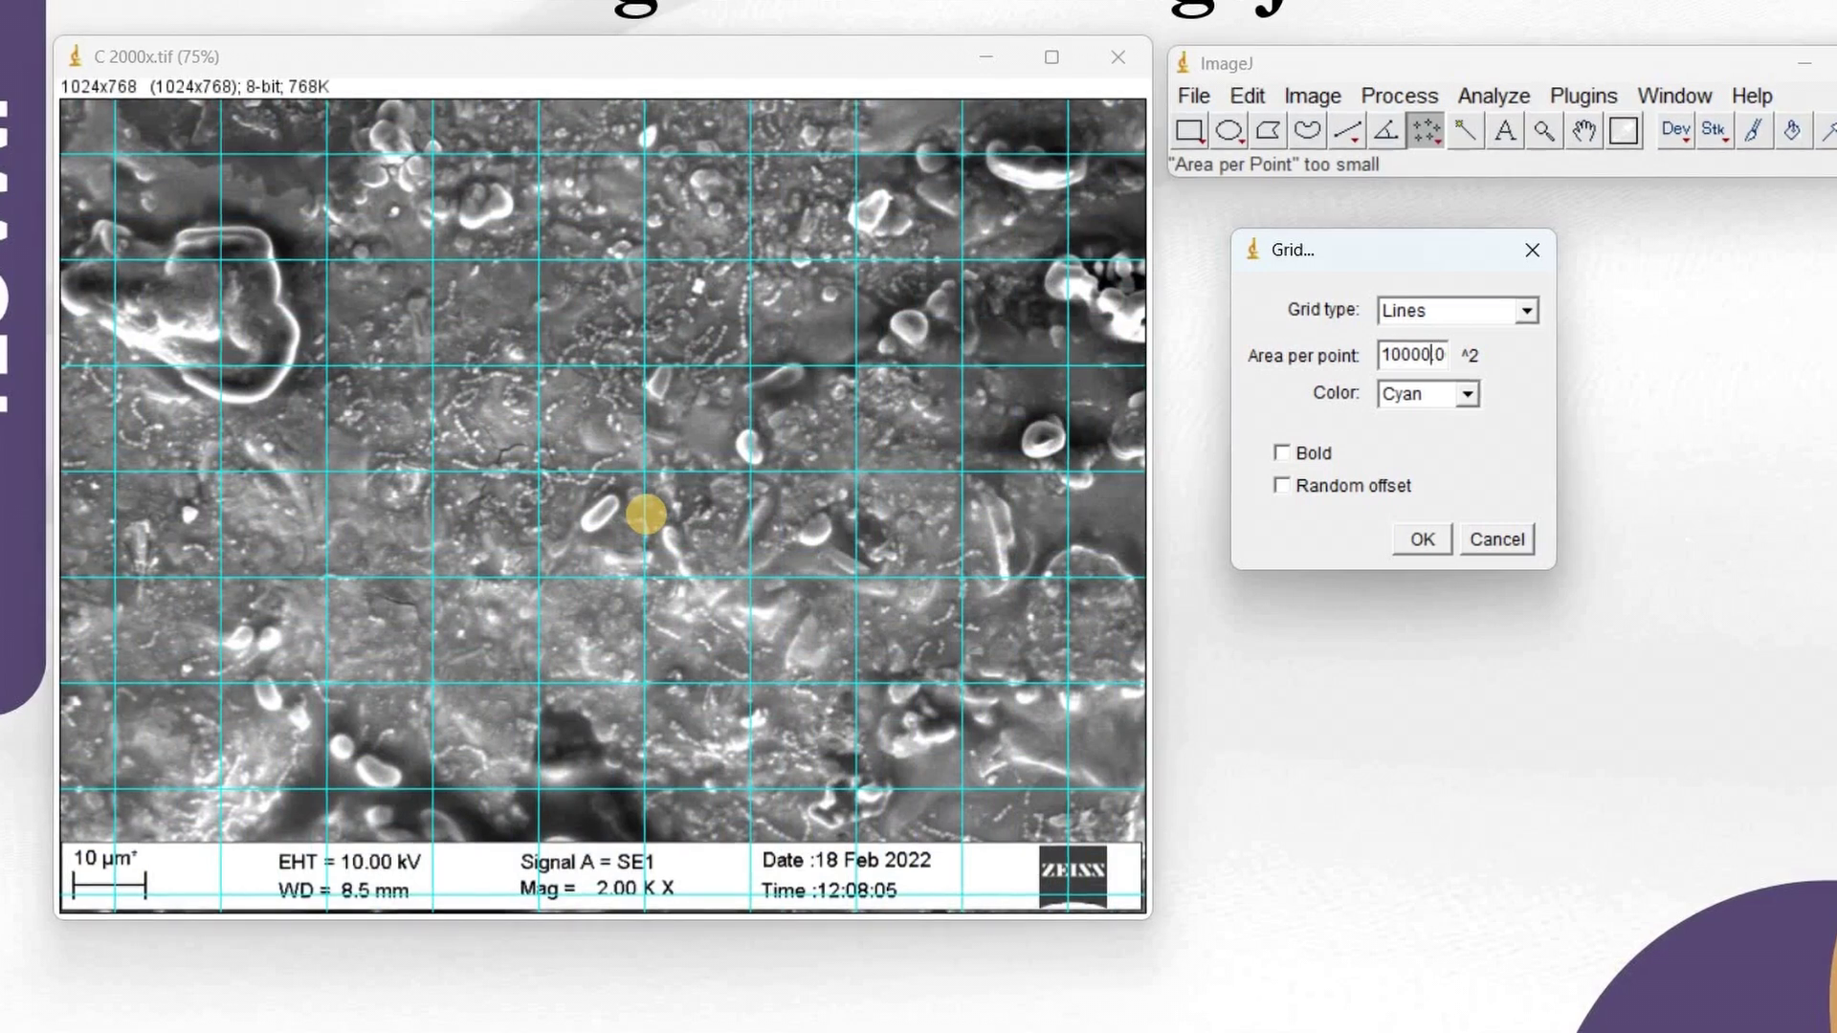
# Step: Try grid areas per point of 10 and 20000, and dismiss the Grid dialog without applying the grid
pyautogui.press('BackSpace')
pyautogui.press('BackSpace')
pyautogui.press('BackSpace')
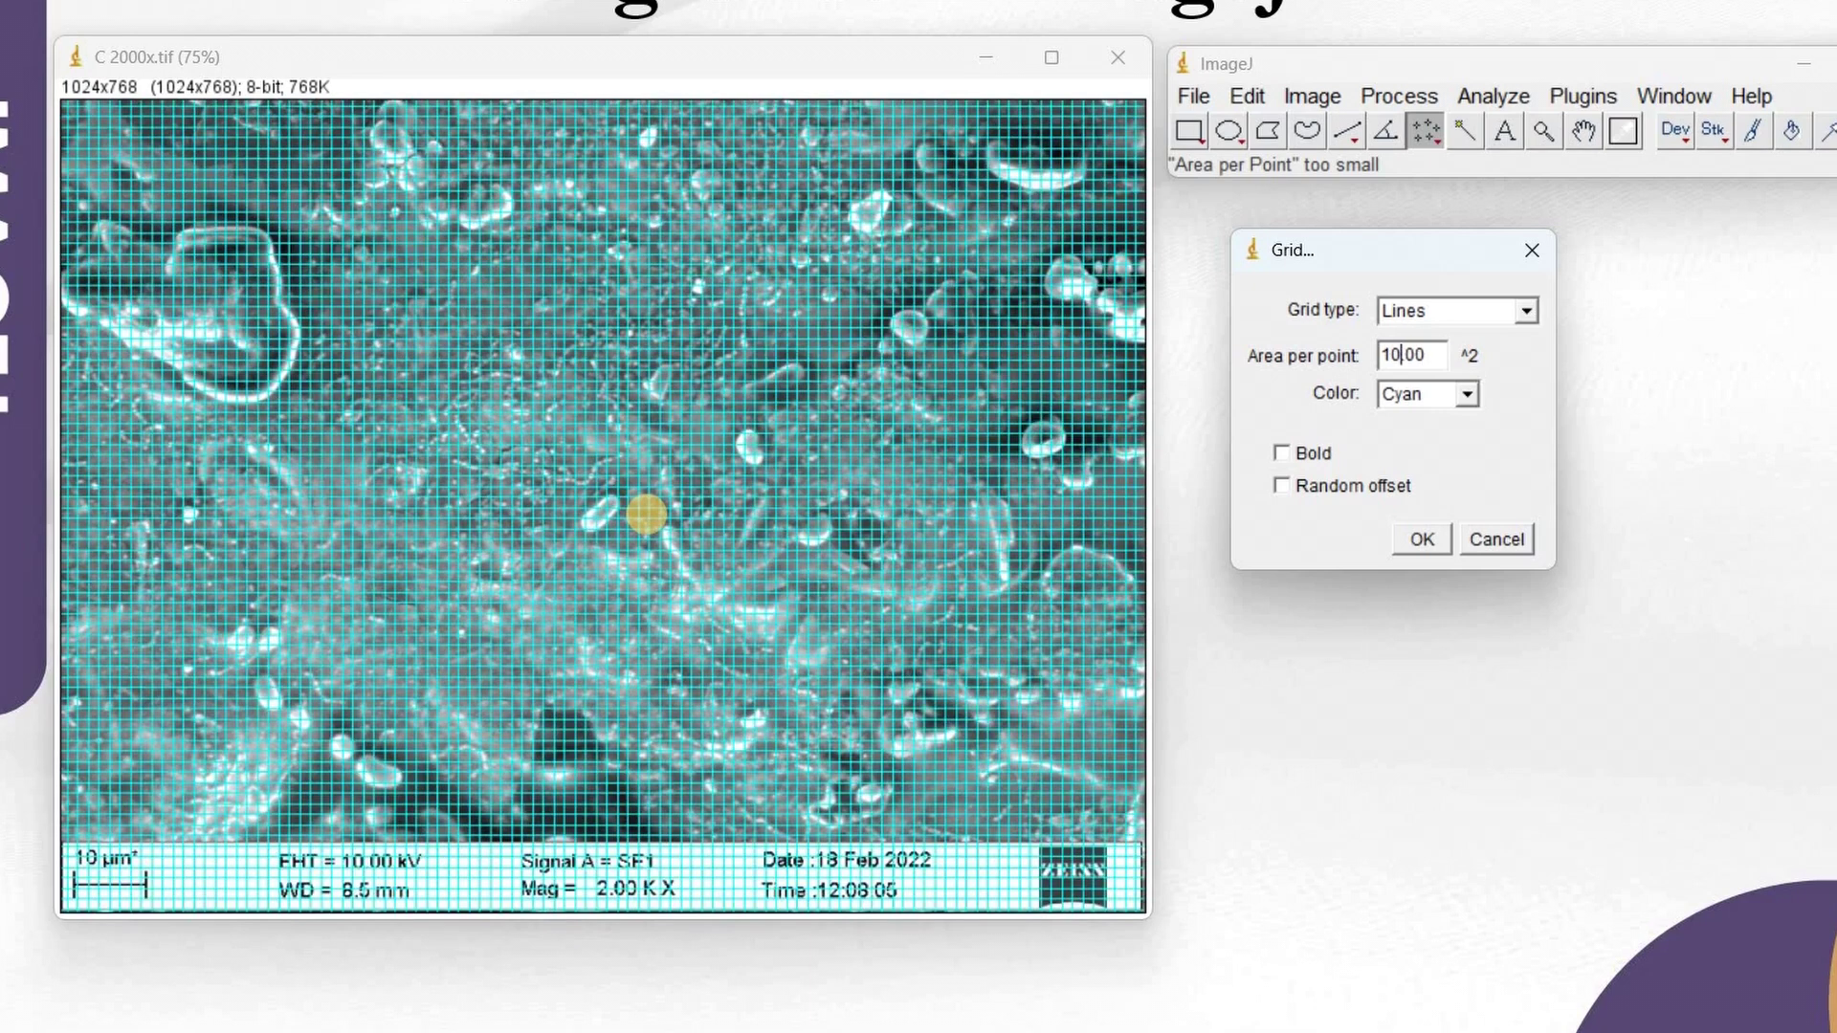
pyautogui.write('000')
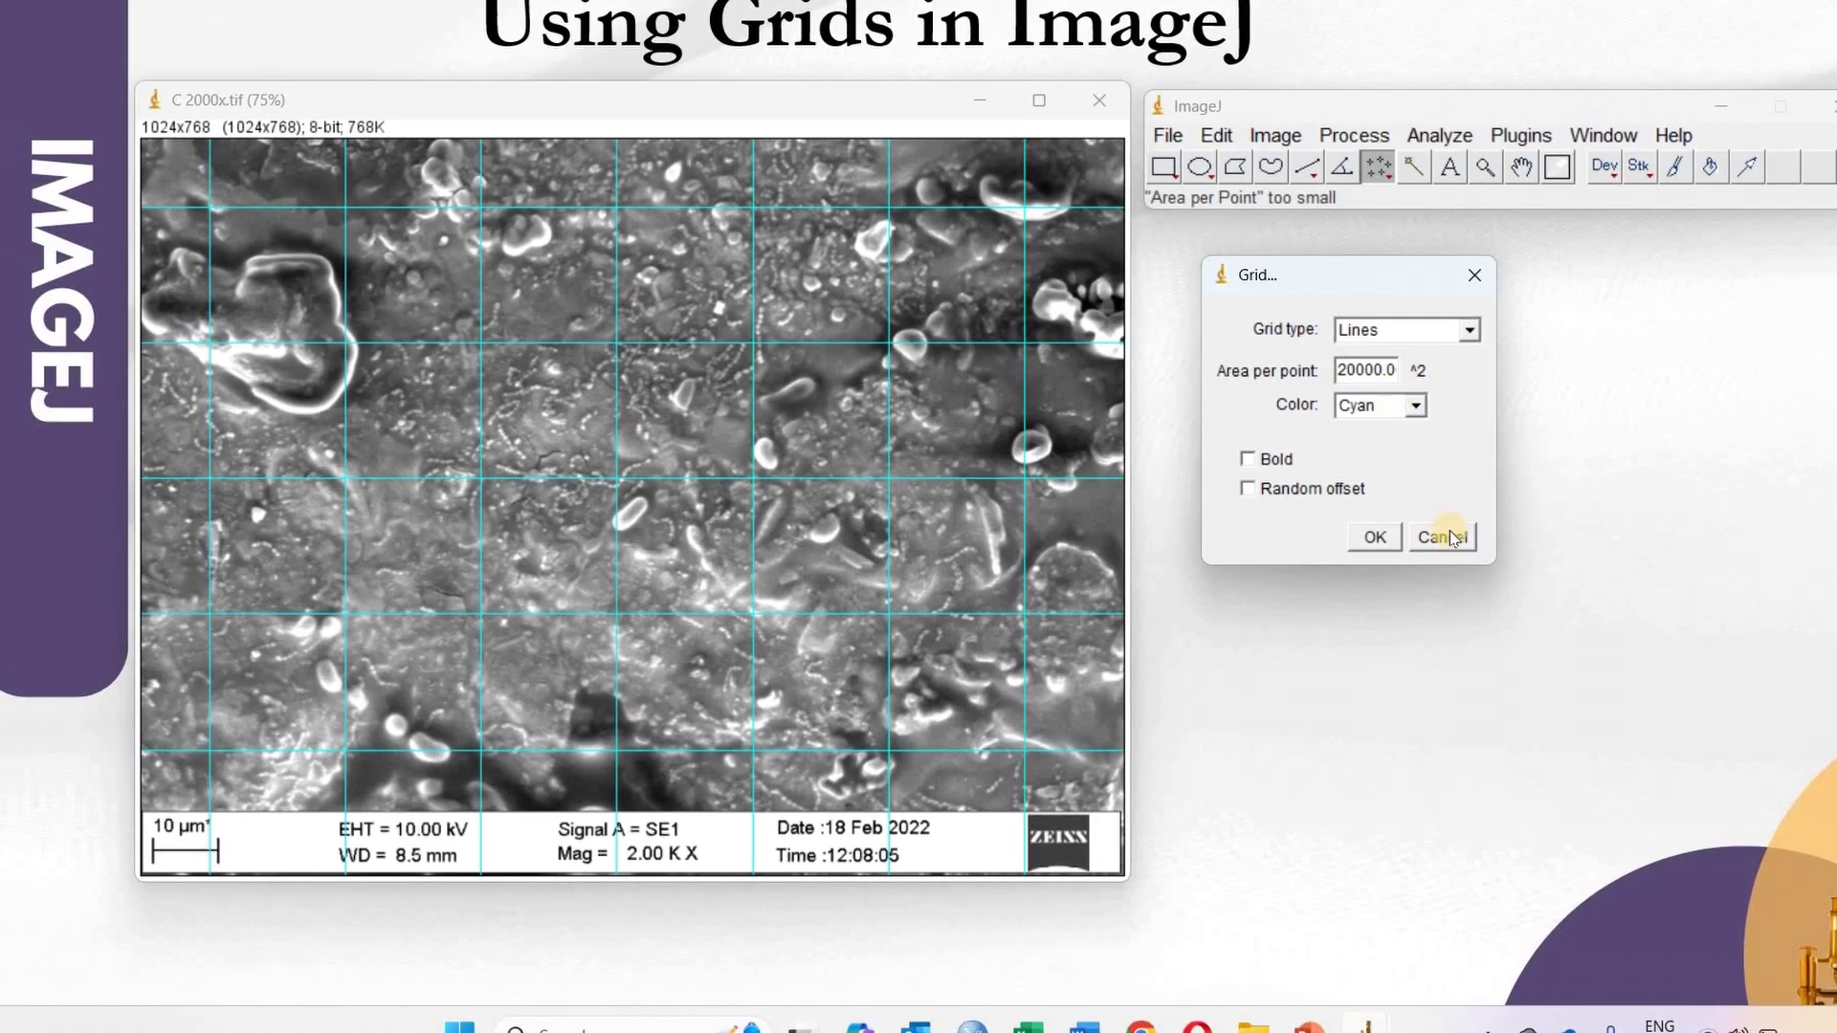
pyautogui.click(1474, 275)
# Step: Open the C 5000x.tif image from the SEM Counting folder
pyautogui.click(1167, 136)
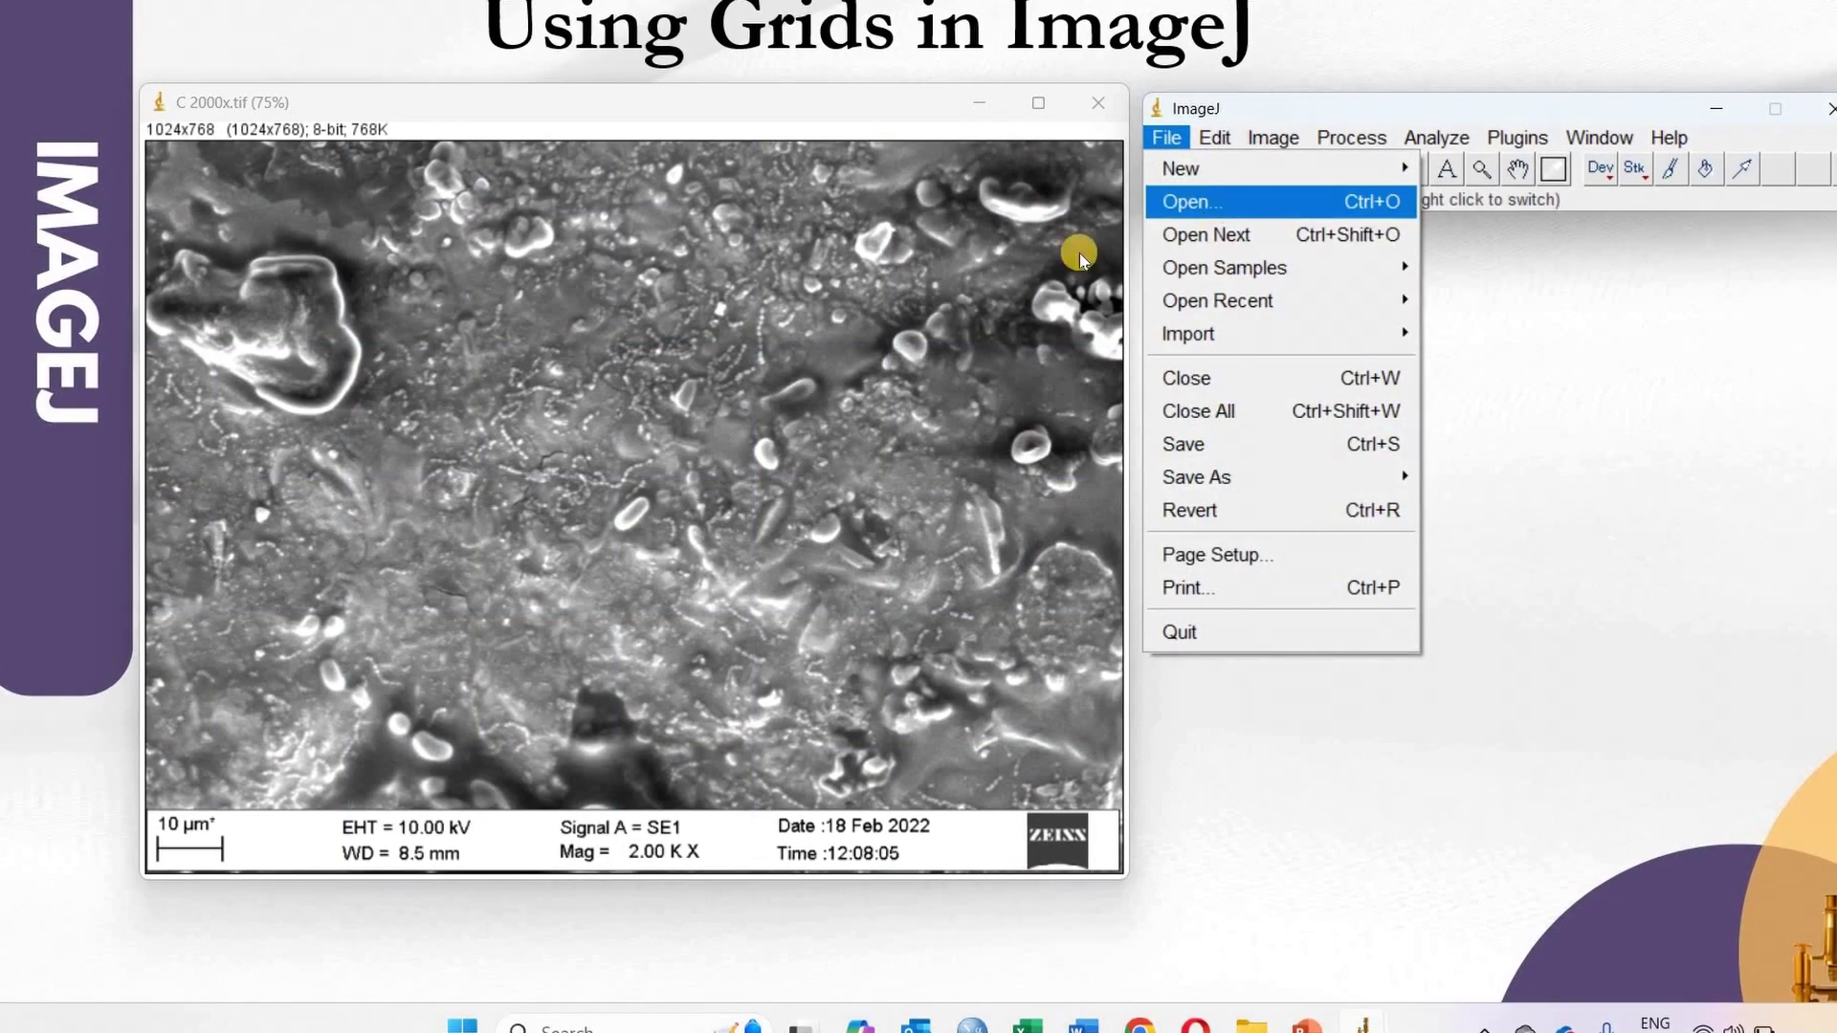
pyautogui.click(1192, 207)
pyautogui.doubleClick(283, 185)
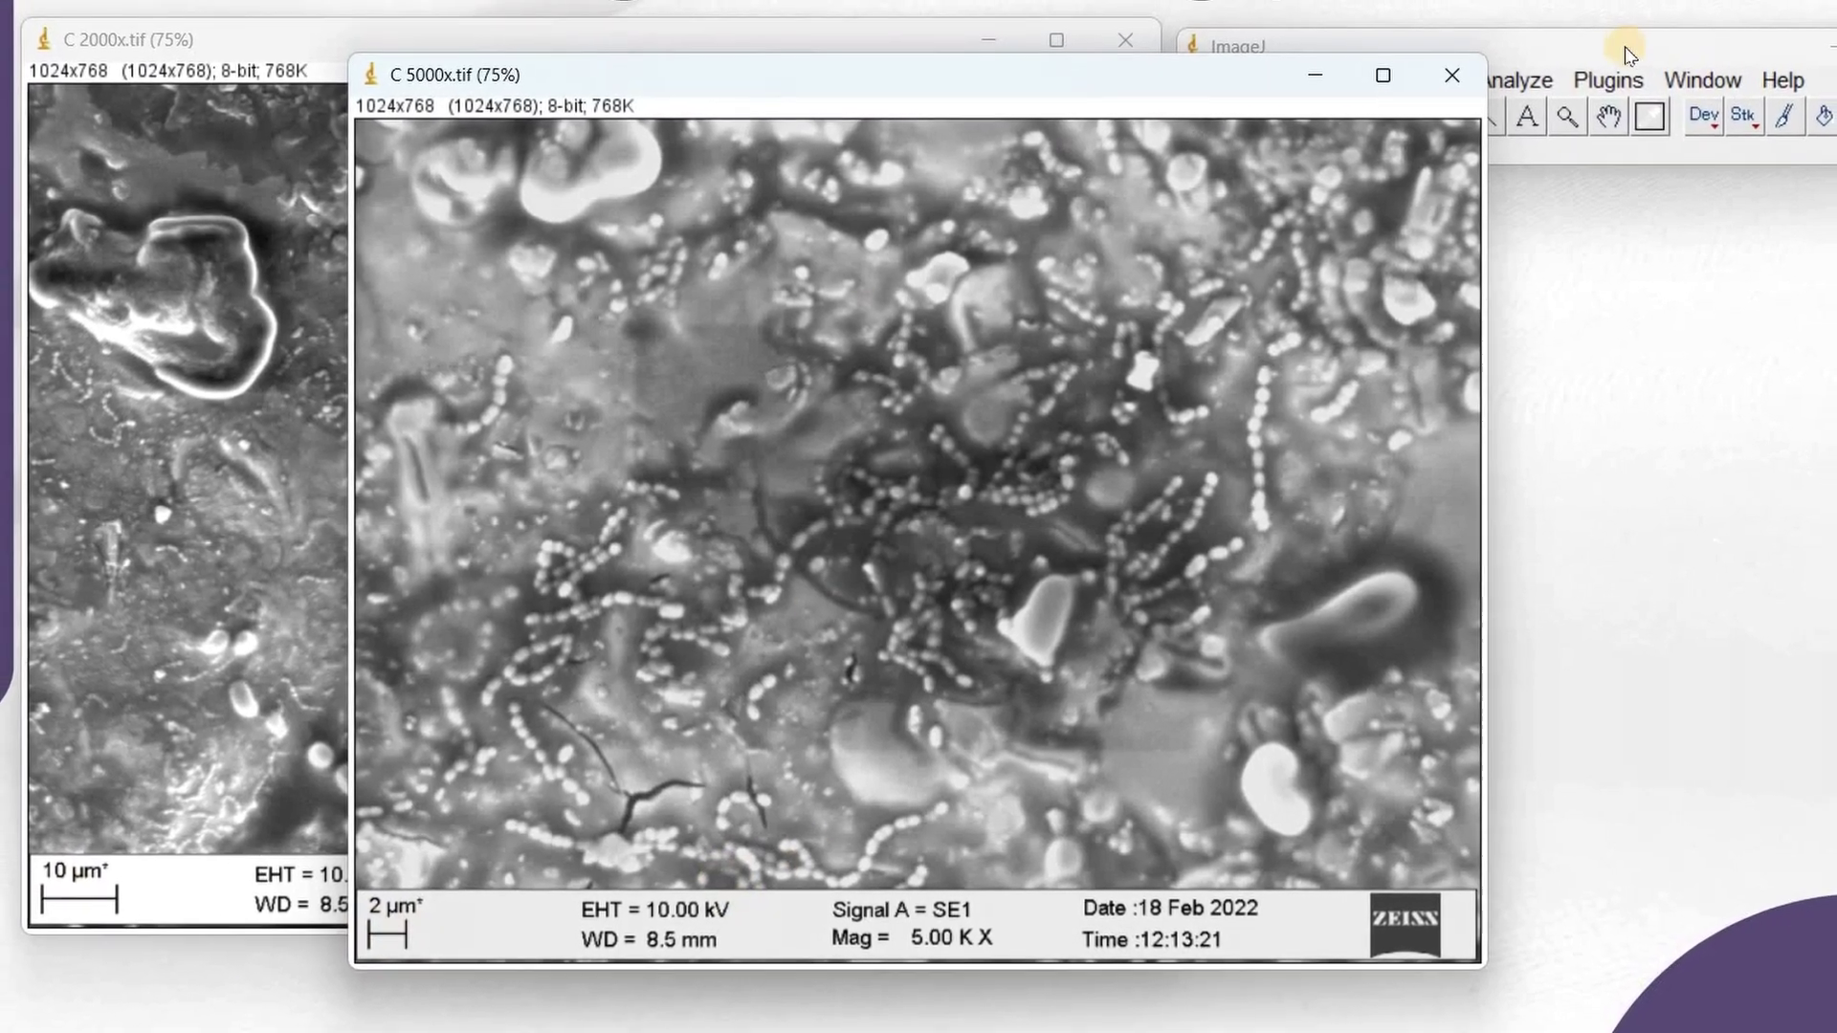
# Step: Open the C 10000x.tif image from the SEM Counting folder
pyautogui.click(1694, 43)
pyautogui.click(1196, 88)
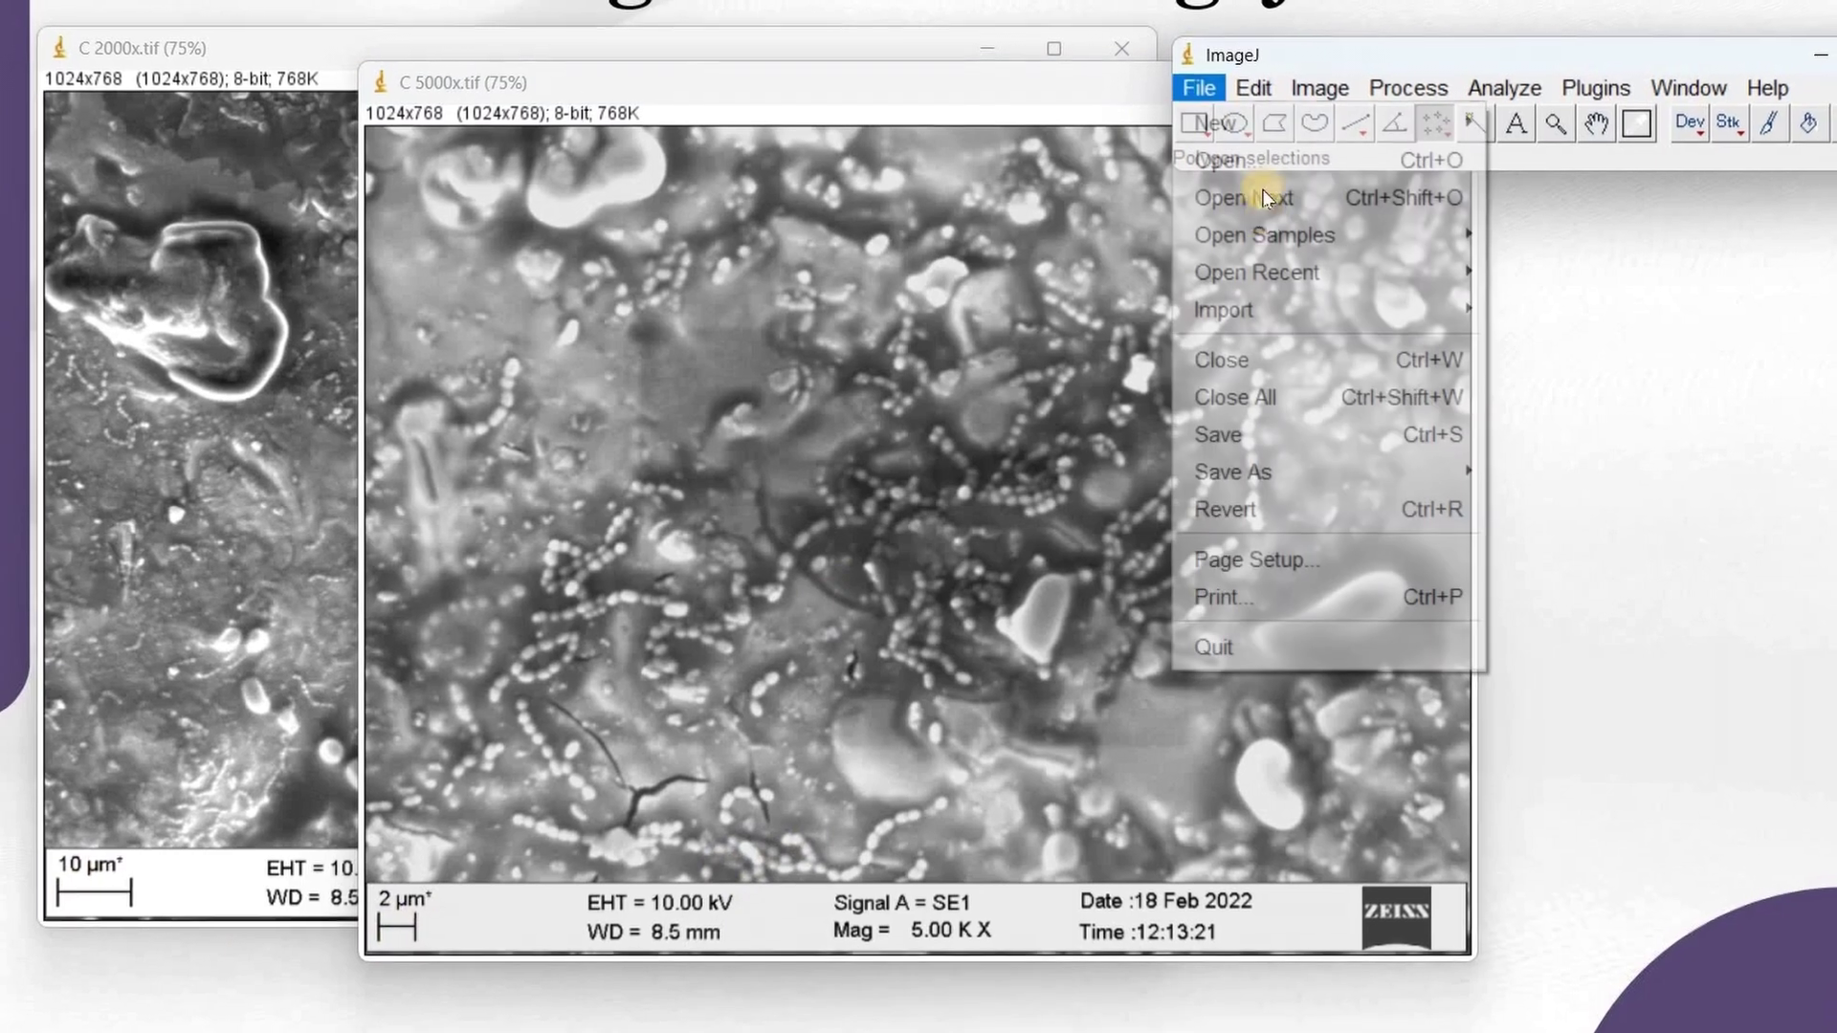
pyautogui.click(1221, 352)
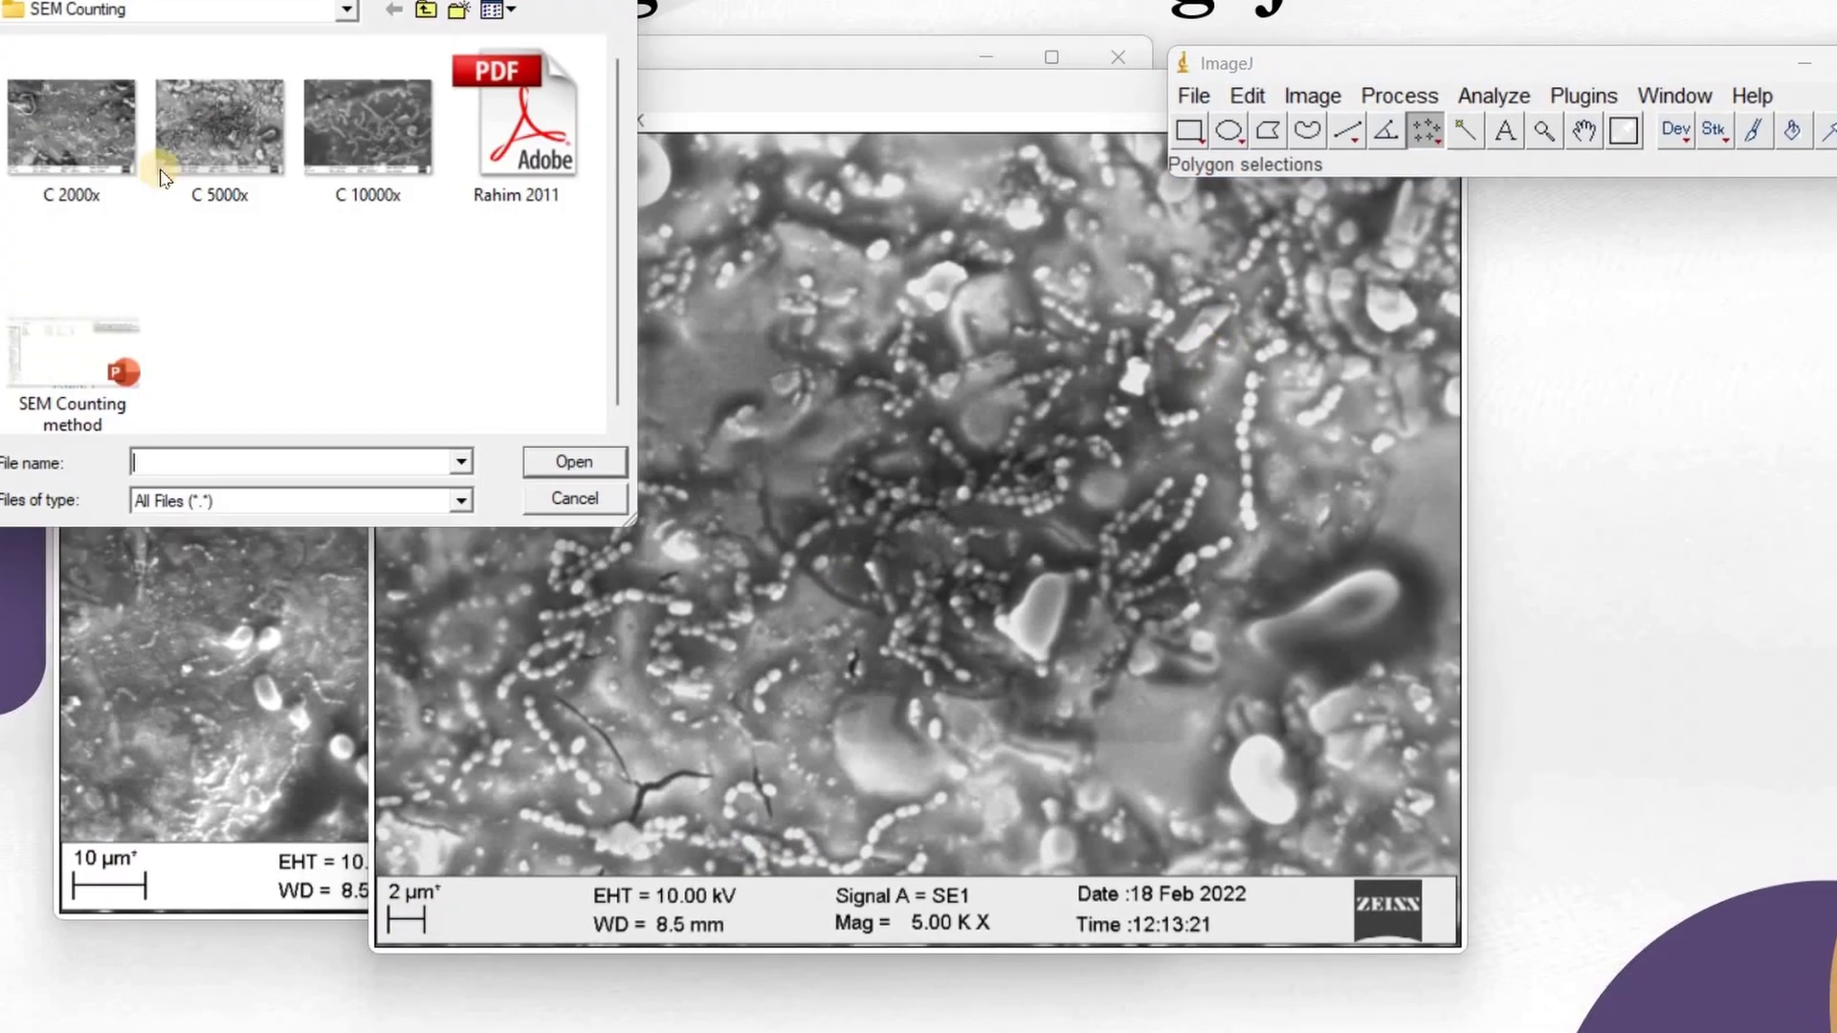
pyautogui.doubleClick(364, 123)
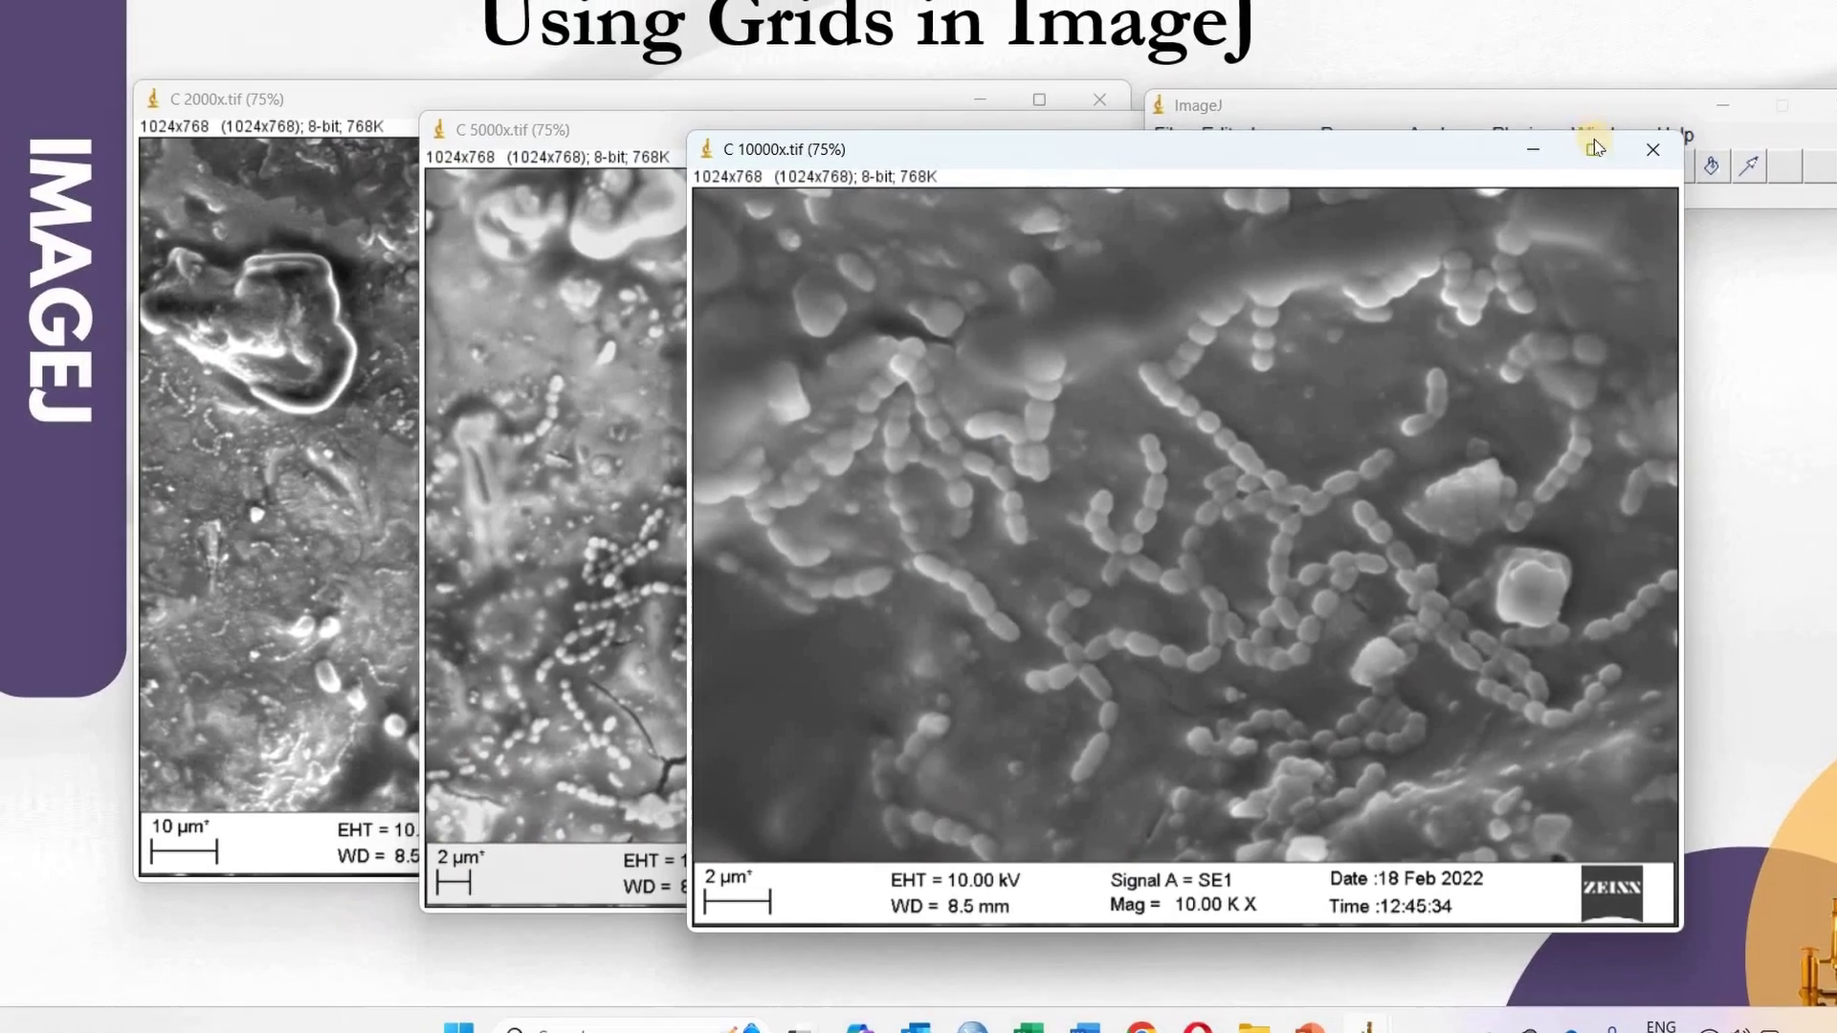
# Step: Close the C 10000x.tif and C 5000x.tif images, leaving C 2000x.tif open
pyautogui.click(1658, 148)
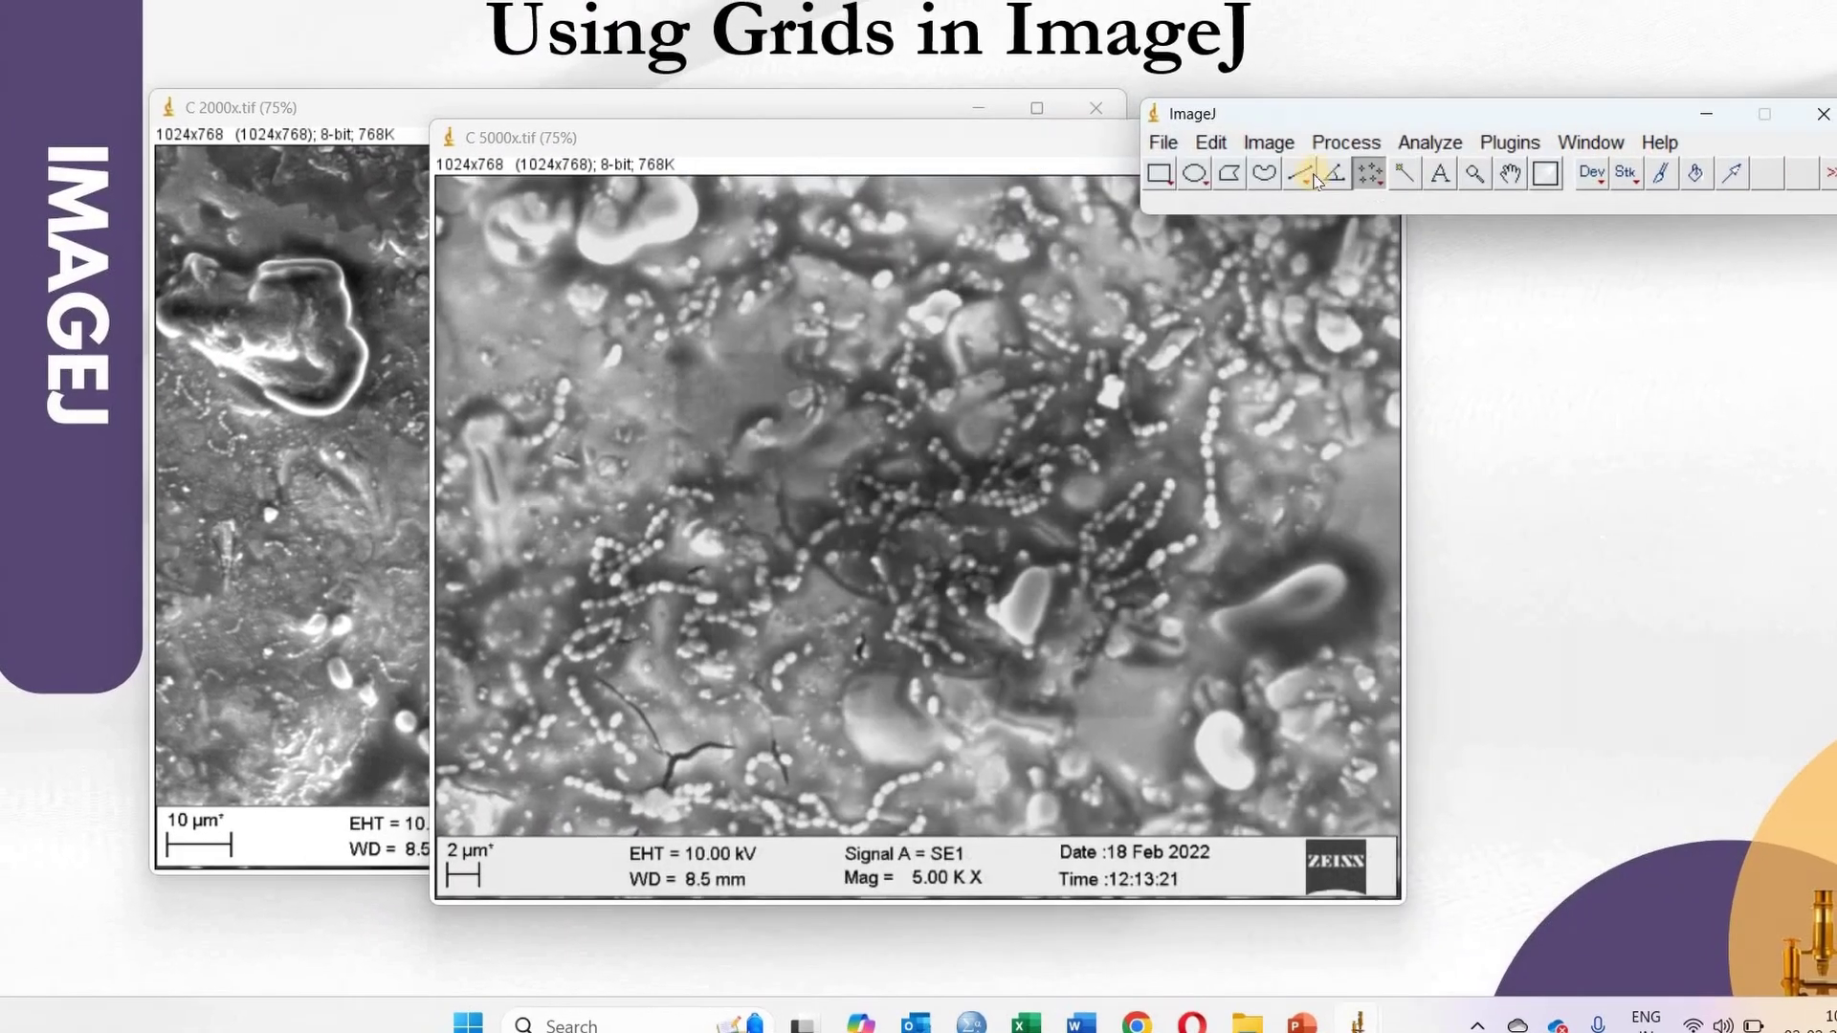
pyautogui.moveTo(1056, 152); pyautogui.dragTo(972, 159)
pyautogui.click(1287, 152)
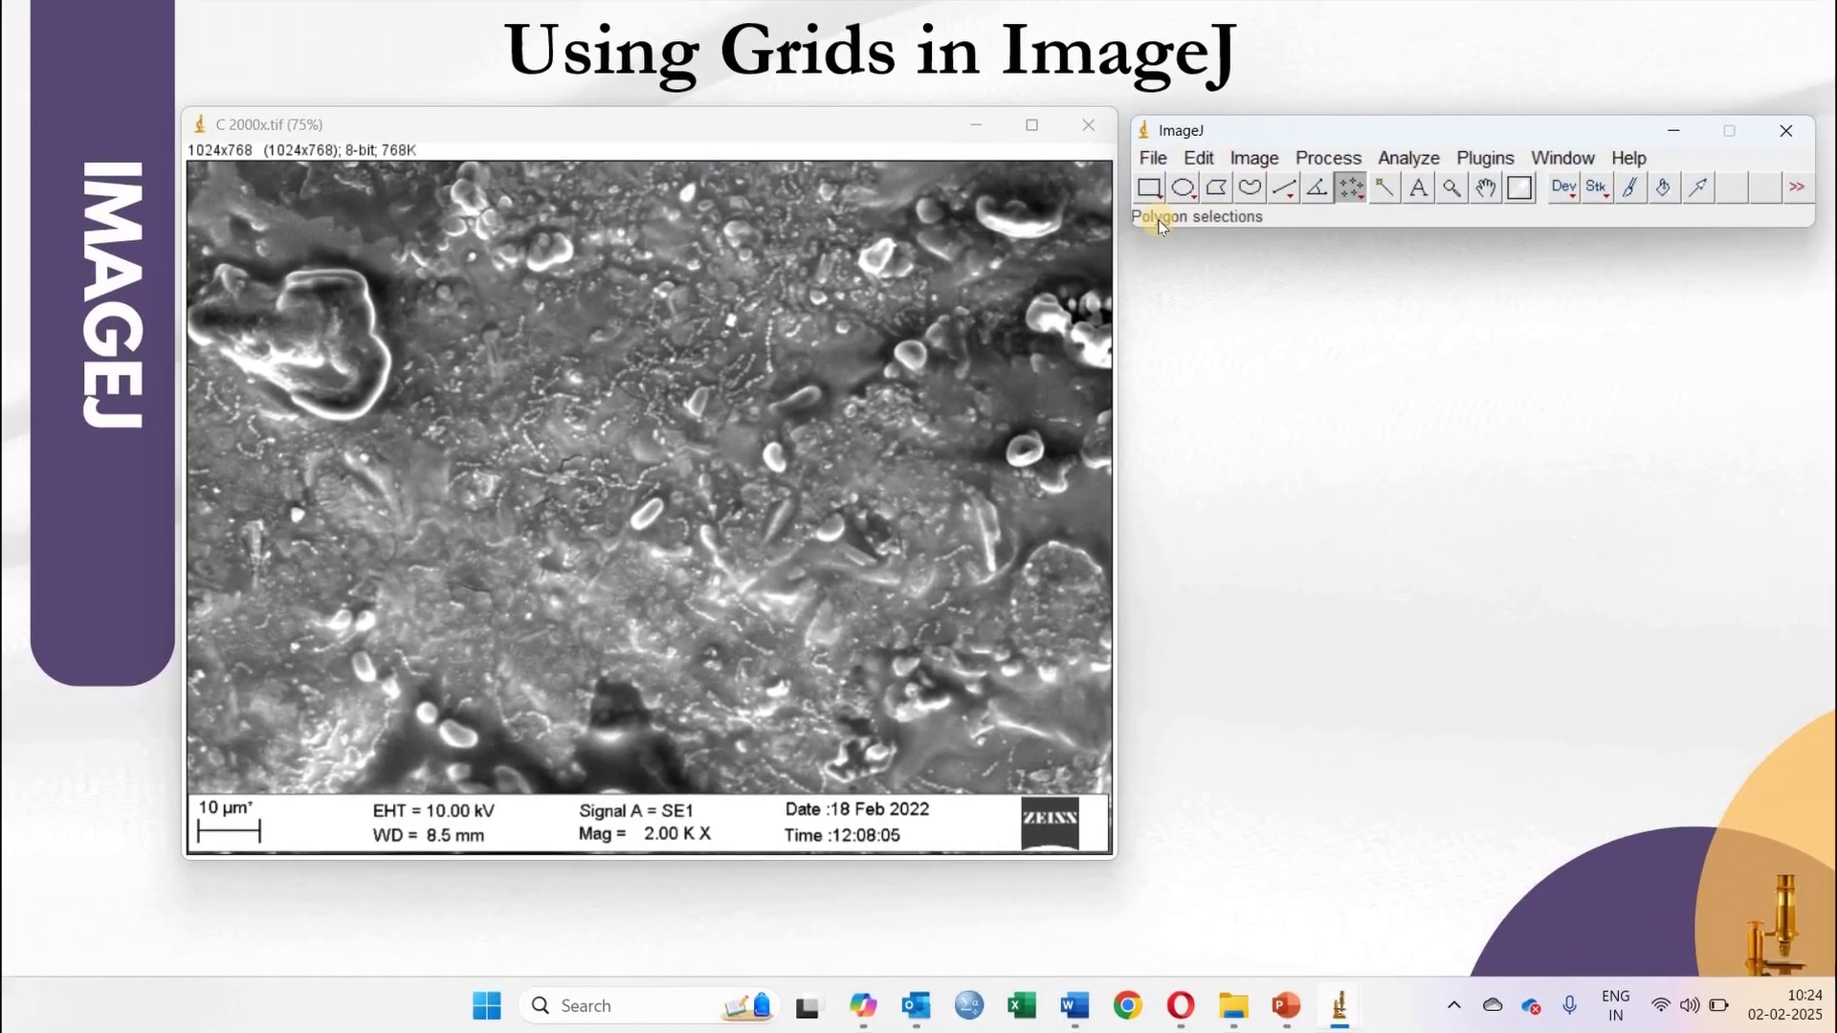
# Step: Align the ImageJ main window with the edge of C 2000x.tif and make that image the active window
pyautogui.moveTo(1340, 141)
pyautogui.mouseDown()
pyautogui.moveTo(1292, 135)
pyautogui.moveTo(1349, 141)
pyautogui.moveTo(1328, 135)
pyautogui.mouseUp()
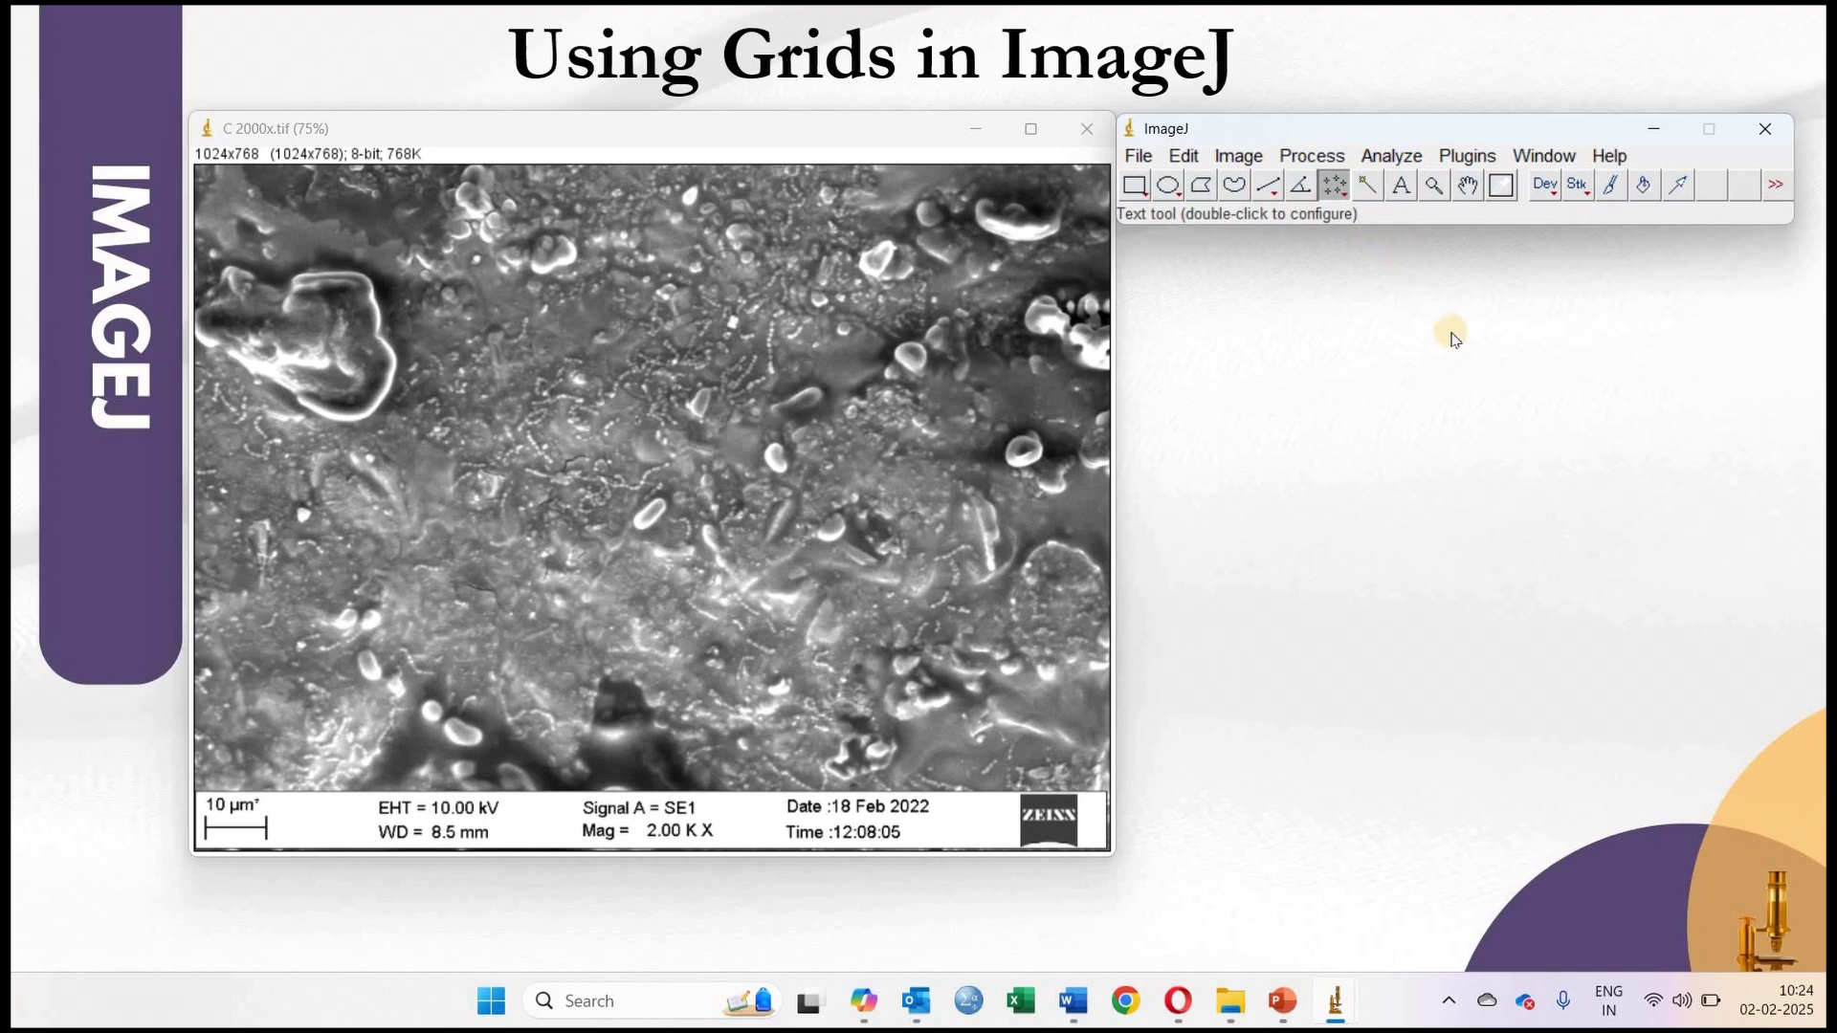
pyautogui.click(221, 128)
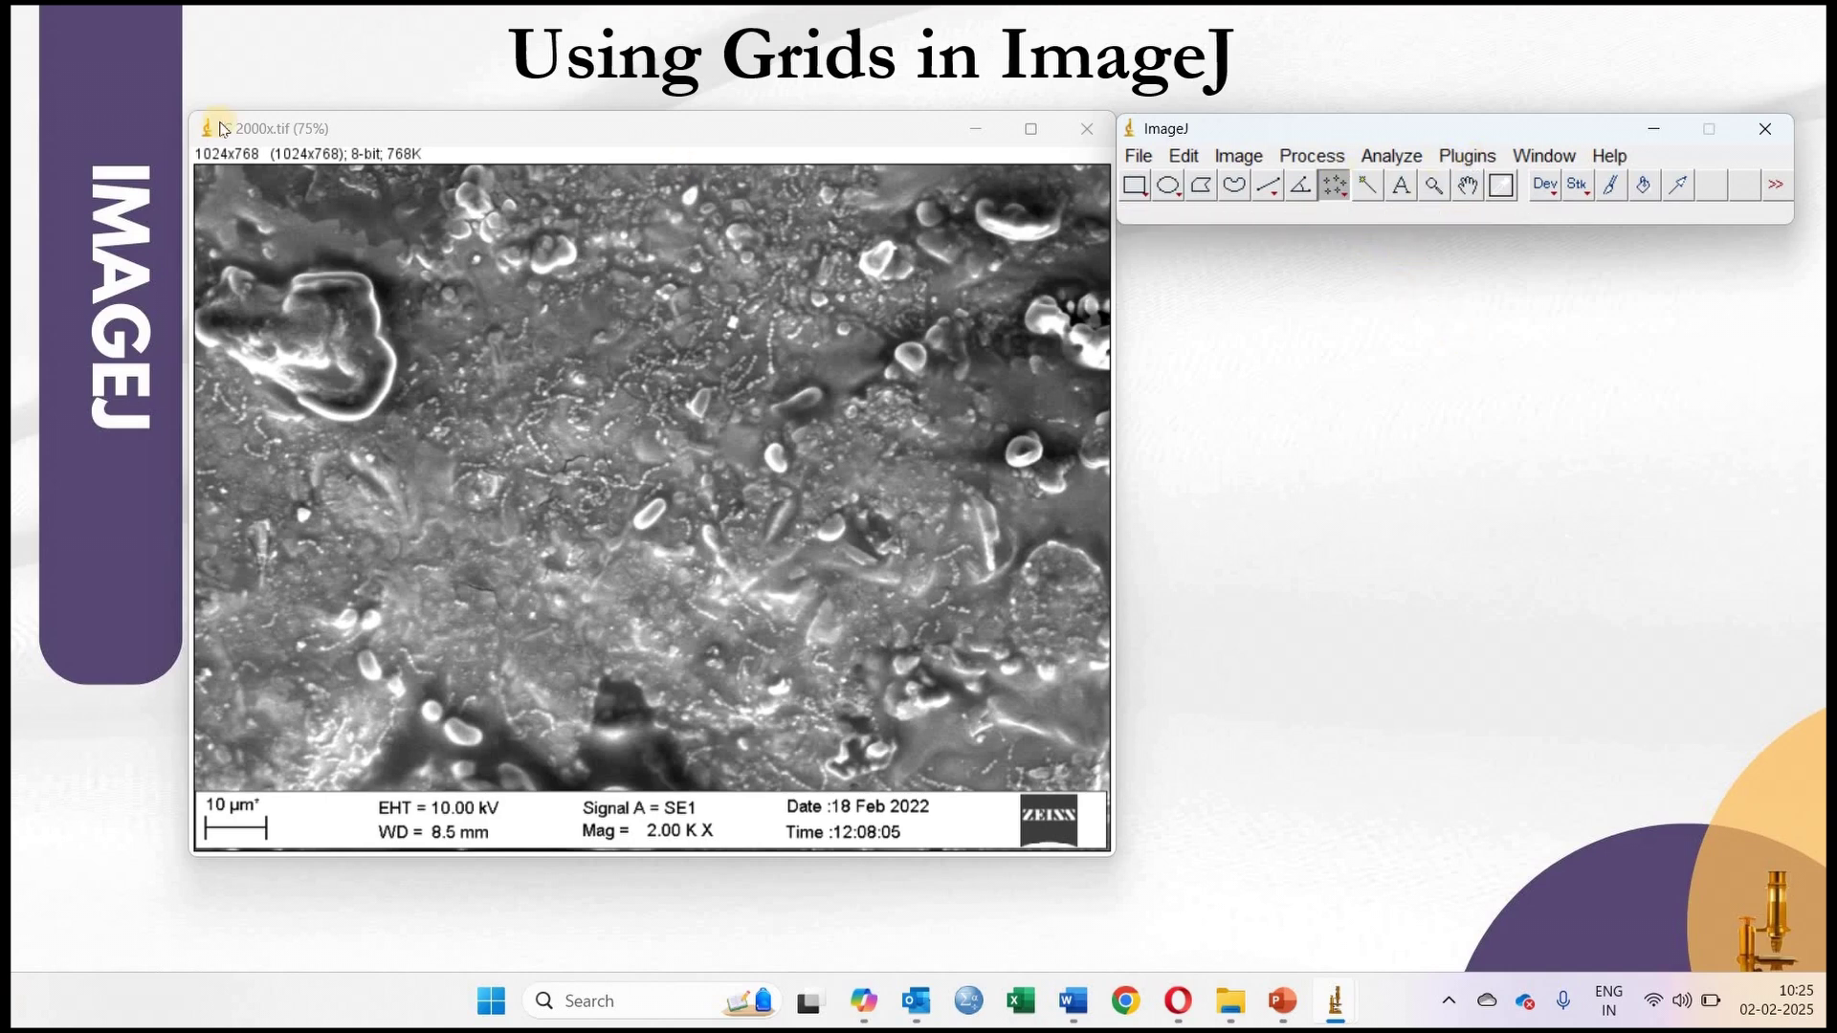